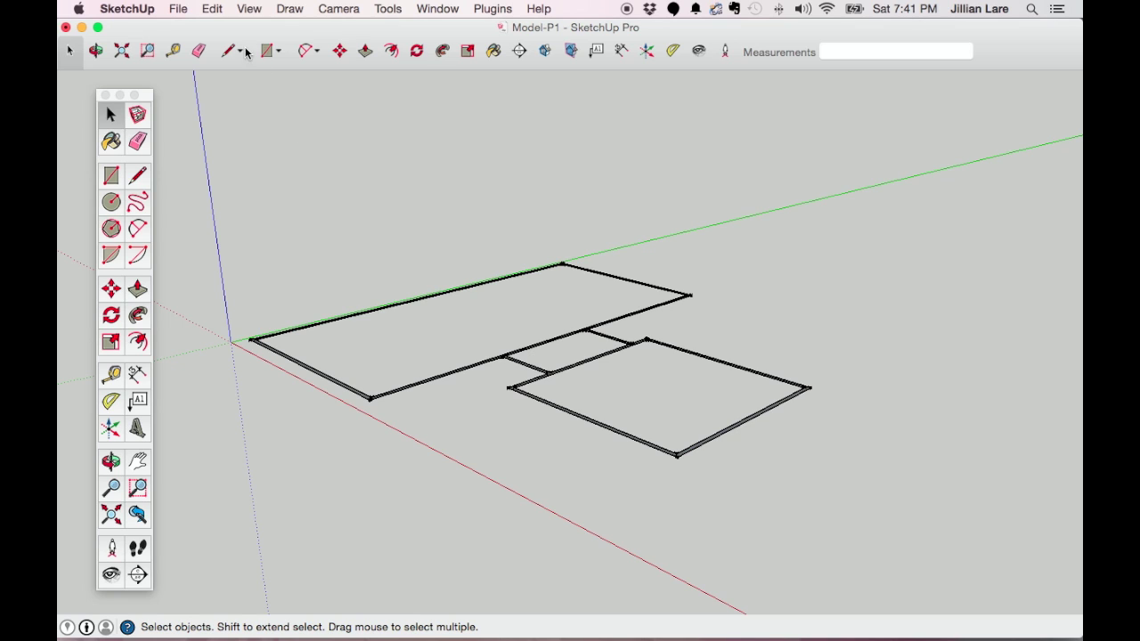
Step: Switch the camera to the standard Top view of the floor plan
{"action": "left_click", "coordinate": [322, 11]}
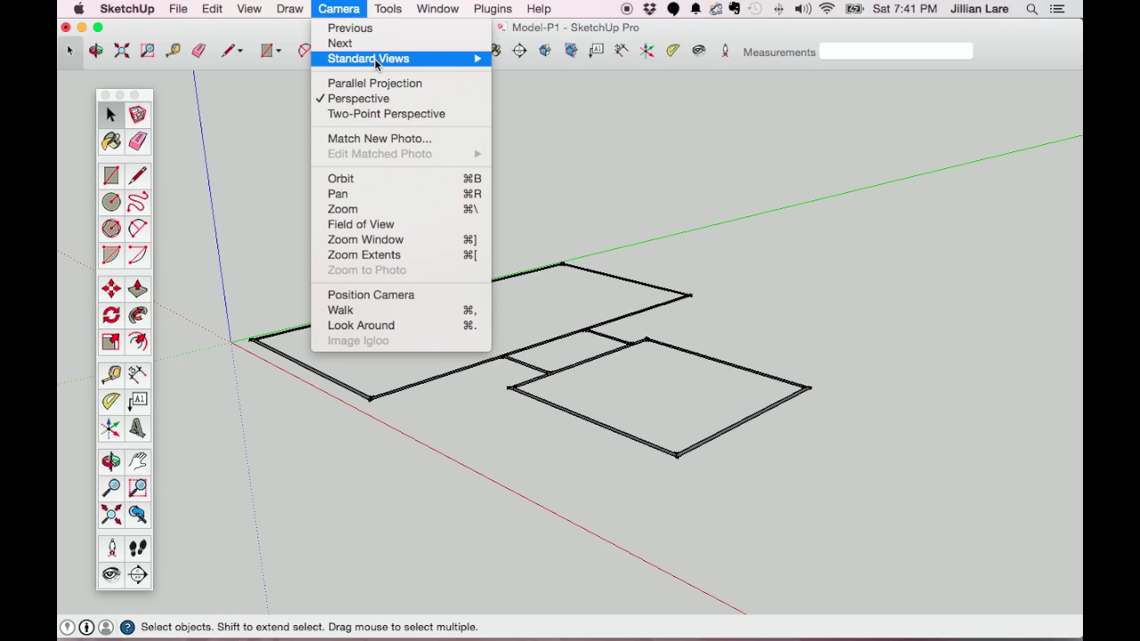
{"action": "mouse_move", "coordinate": [374, 57]}
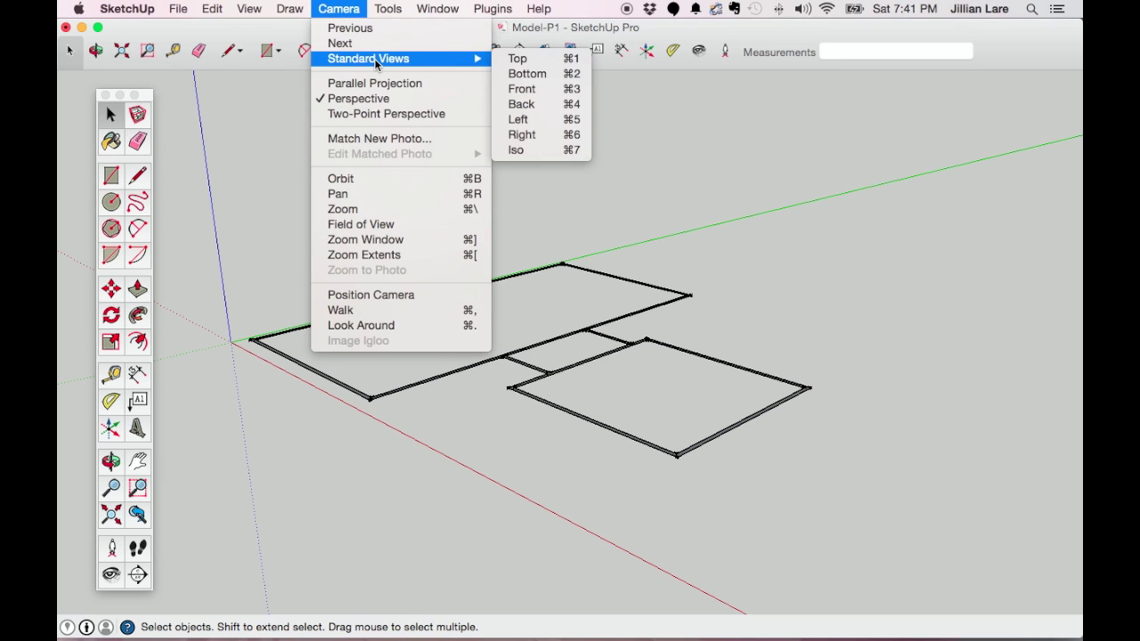
{"action": "left_click", "coordinate": [551, 63]}
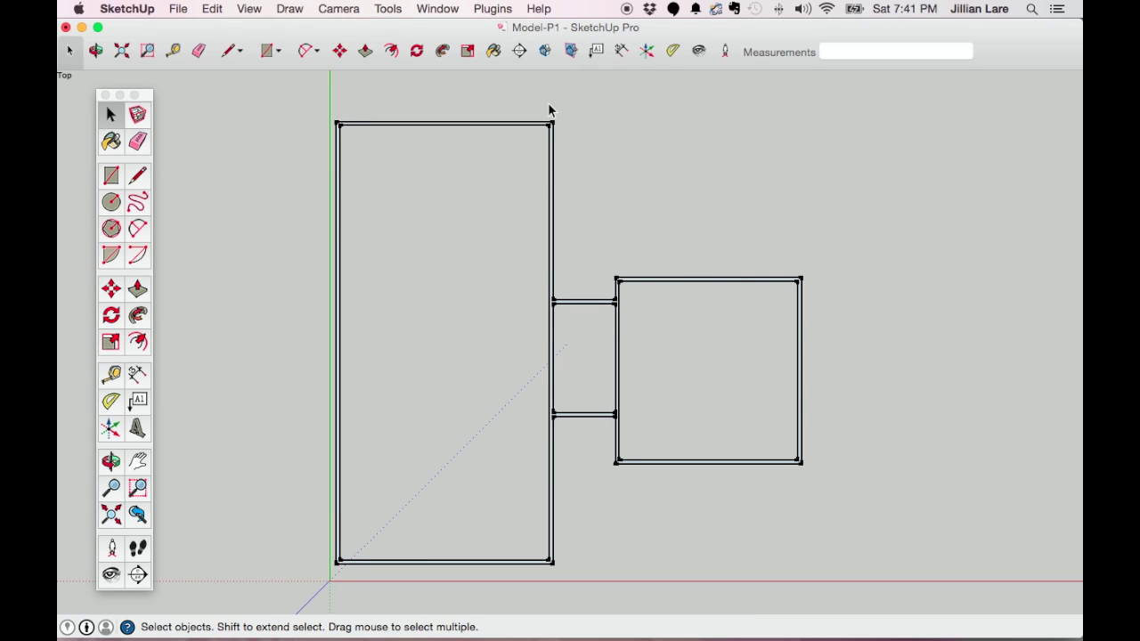
{"action": "scroll", "coordinate": [545, 120], "scroll_direction": "down", "scroll_amount": 2}
{"action": "scroll", "coordinate": [539, 138], "scroll_direction": "up", "scroll_amount": 1}
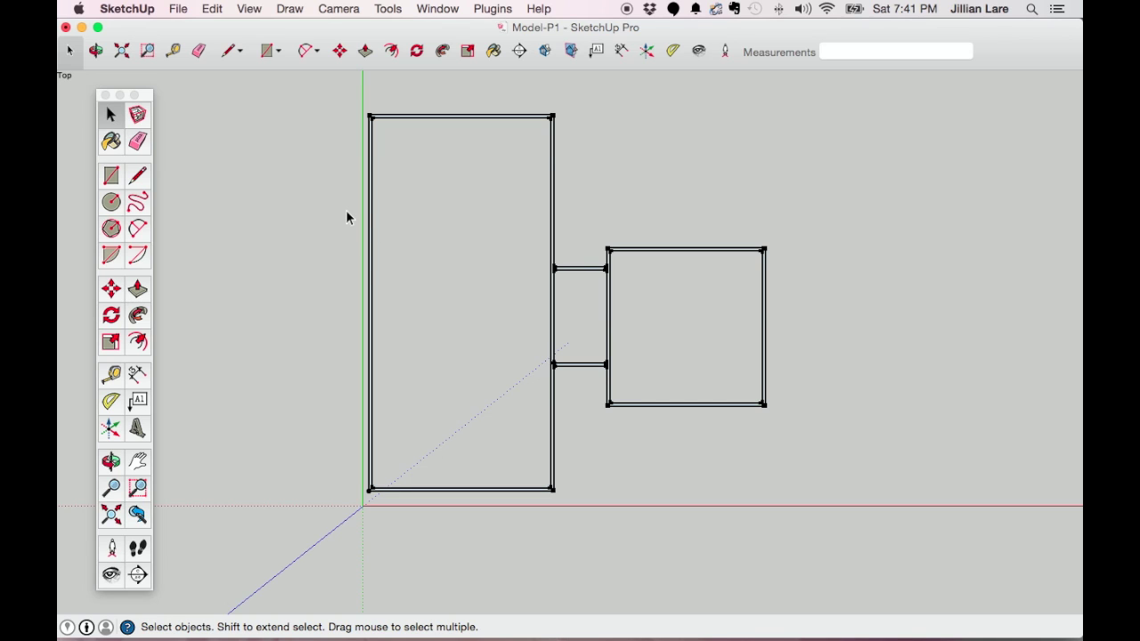
Step: Change the camera to Parallel Projection and zoom so the plan fits
{"action": "left_click", "coordinate": [344, 11]}
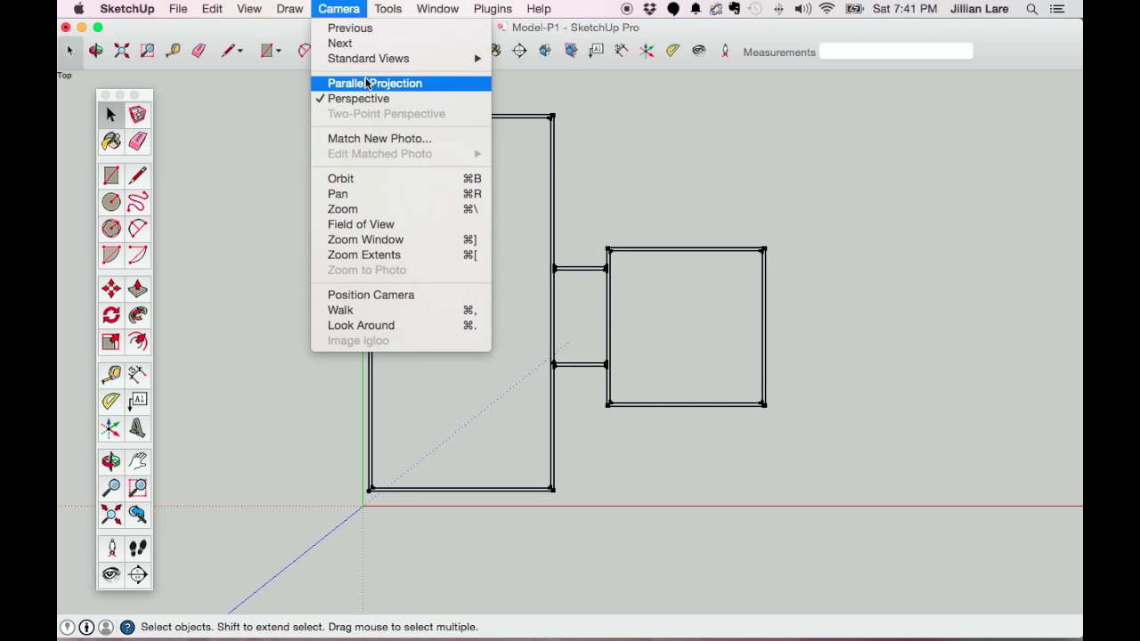
{"action": "left_click", "coordinate": [367, 83]}
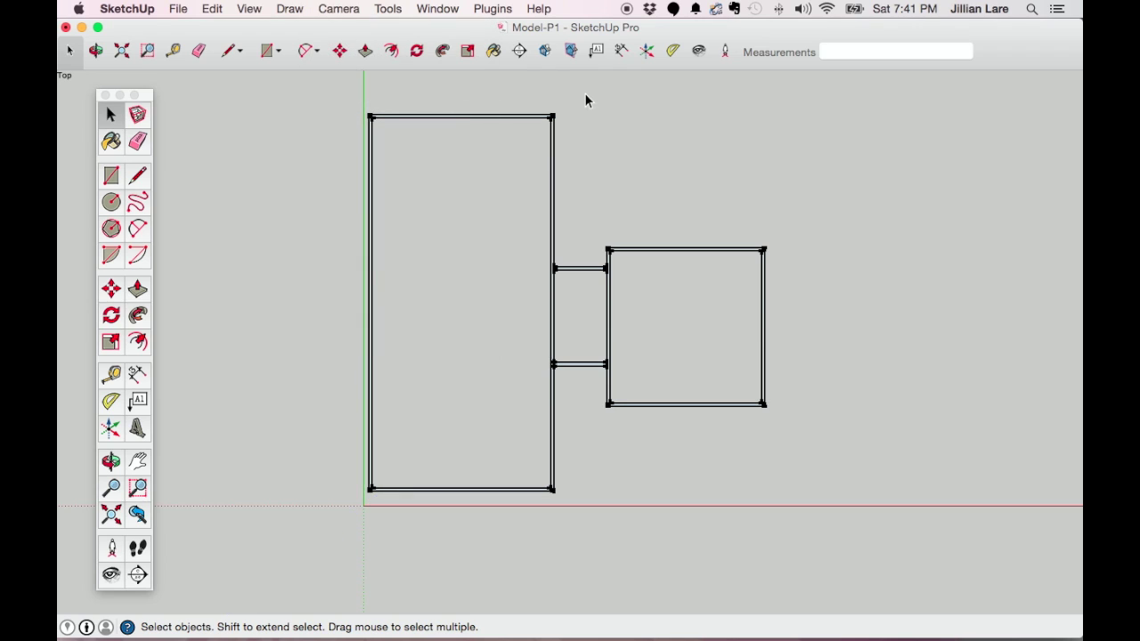
{"action": "scroll", "coordinate": [585, 93], "scroll_direction": "up", "scroll_amount": 2}
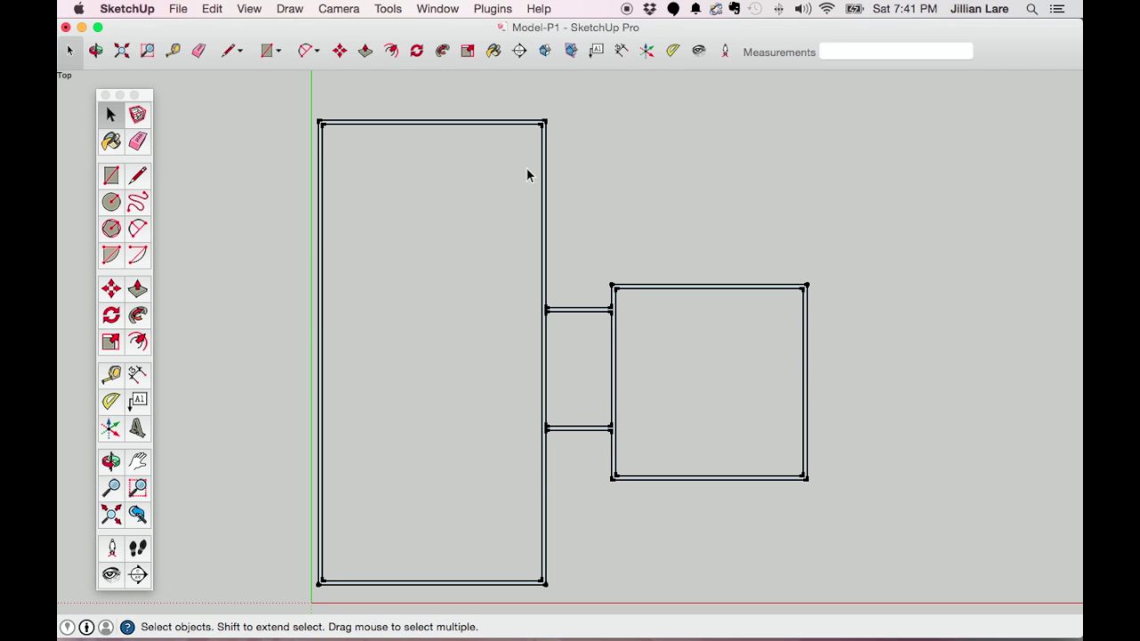
{"action": "left_click", "coordinate": [440, 9]}
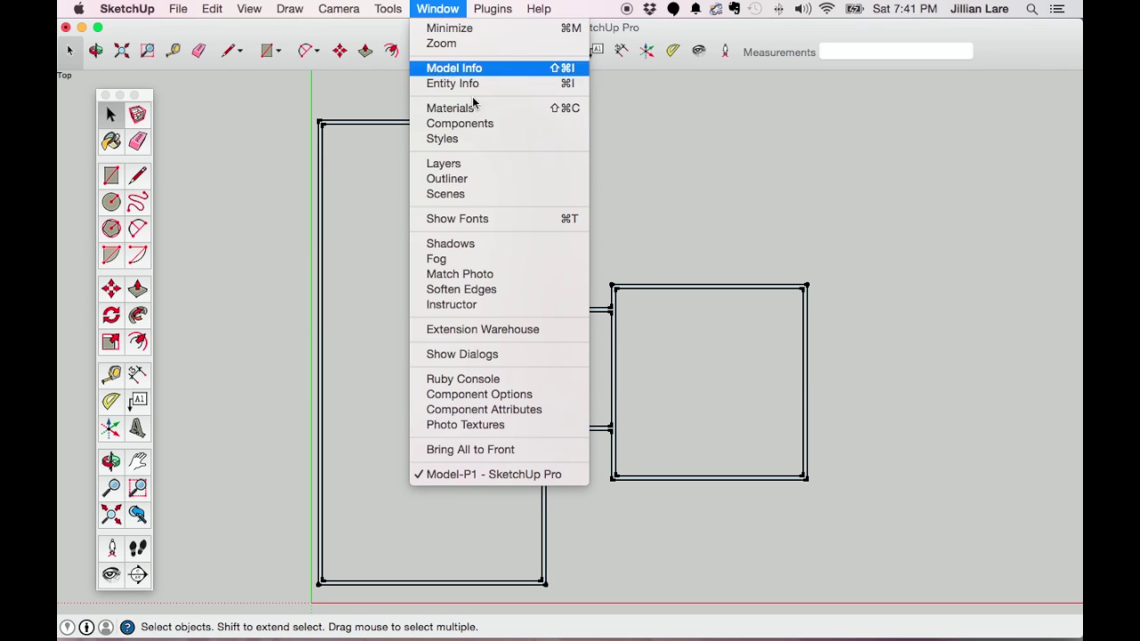
Step: Browse the Default Styles collection in the Styles window's Select tab
{"action": "left_click", "coordinate": [481, 137]}
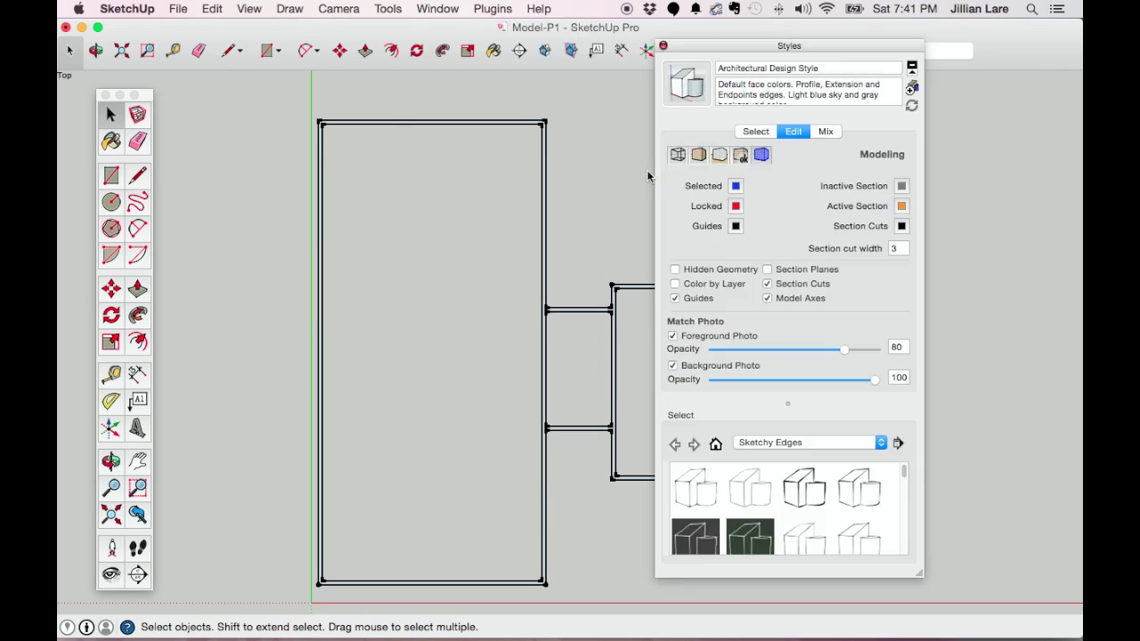
{"action": "left_click", "coordinate": [755, 132]}
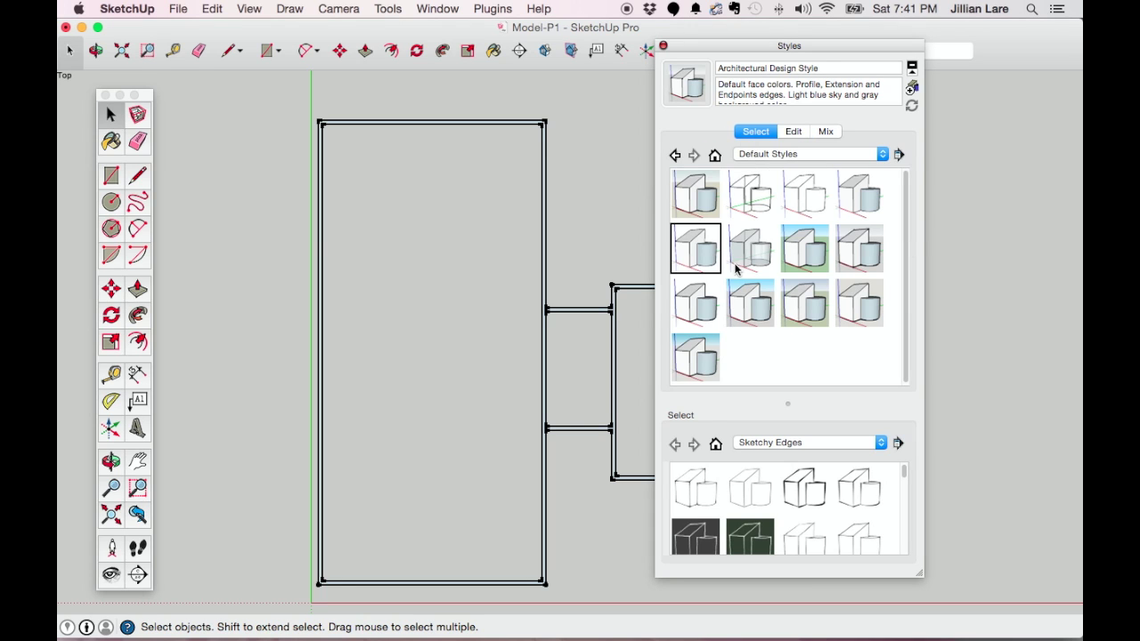
{"action": "left_click", "coordinate": [792, 155]}
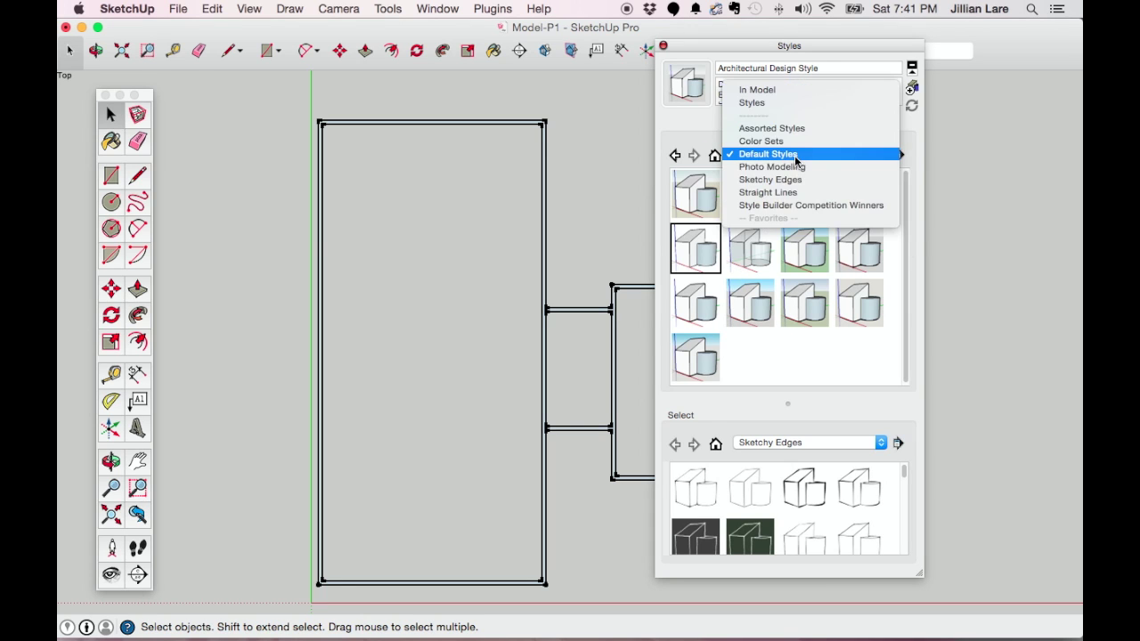
{"action": "left_click", "coordinate": [853, 156]}
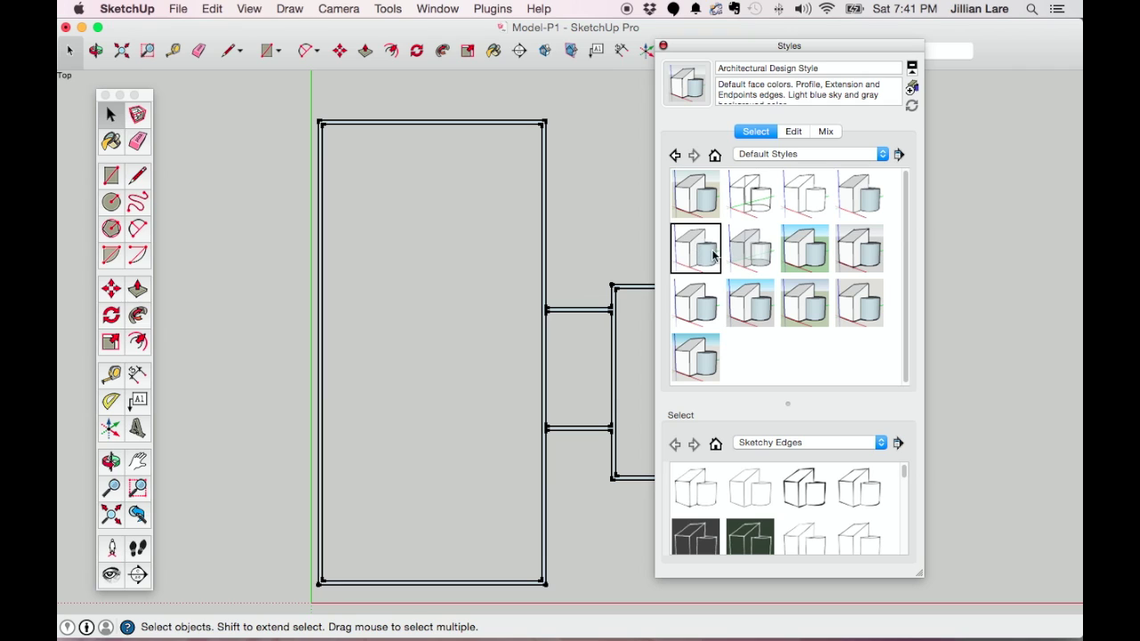
Step: Apply the Shaded with textures style and rename it 'Orthographic Drawing Style'
{"action": "left_click", "coordinate": [750, 249]}
{"action": "left_click", "coordinate": [697, 256]}
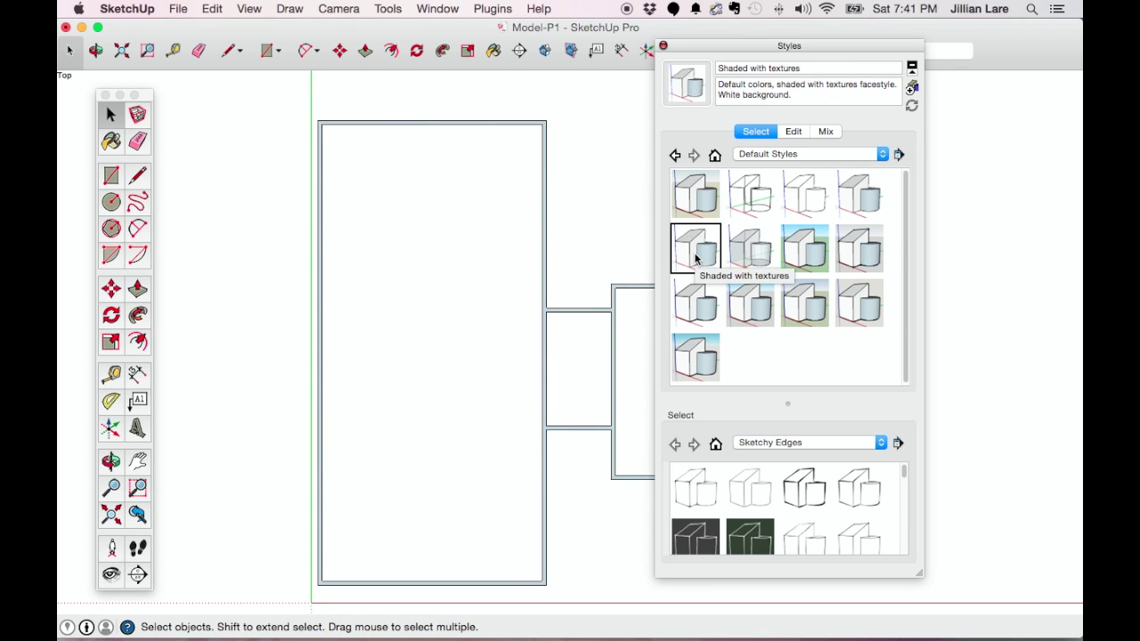
{"action": "triple_click", "coordinate": [754, 69]}
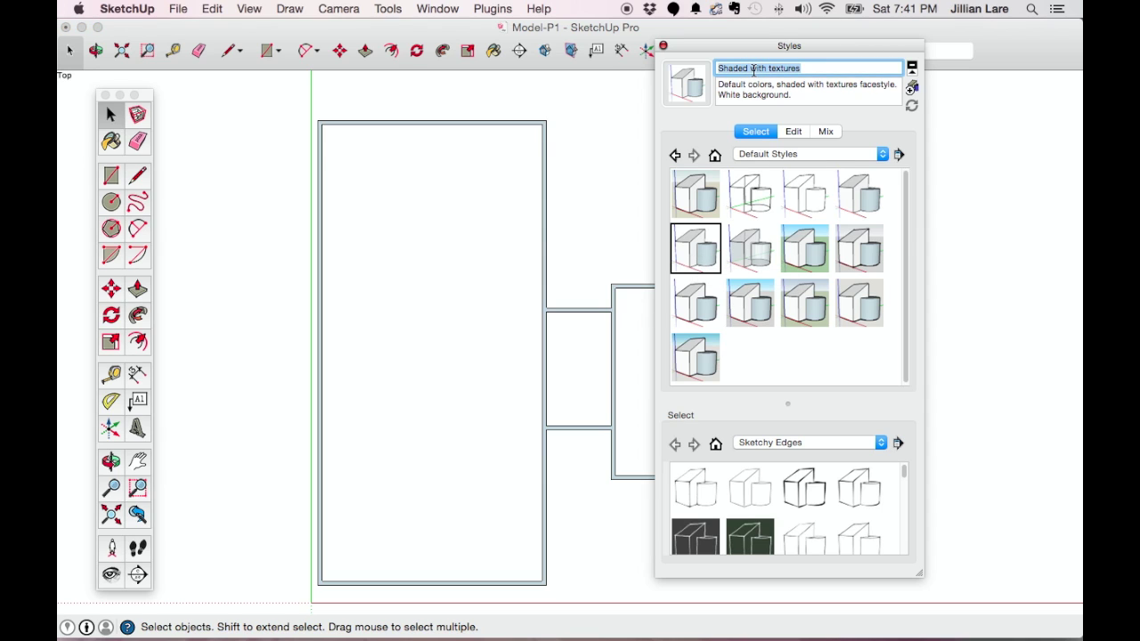
{"action": "type", "text": "Or"}
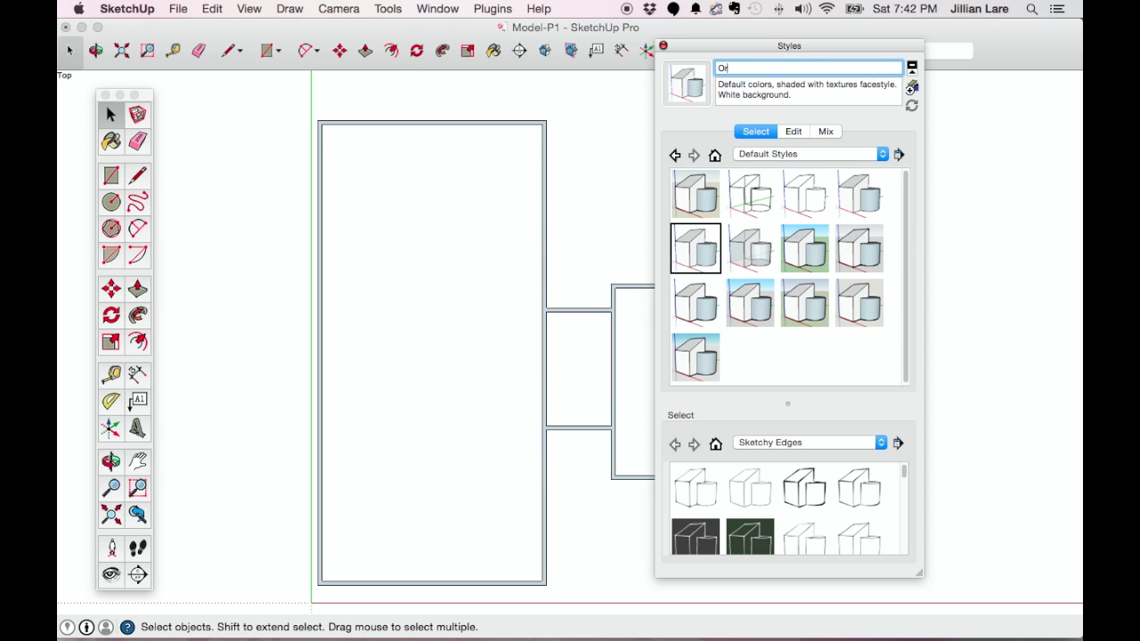
{"action": "type", "text": "thographic Drawing Style"}
Step: Uncheck Model Axes in the style's Modeling settings, update the style, and roll up Styles
{"action": "left_click", "coordinate": [792, 131]}
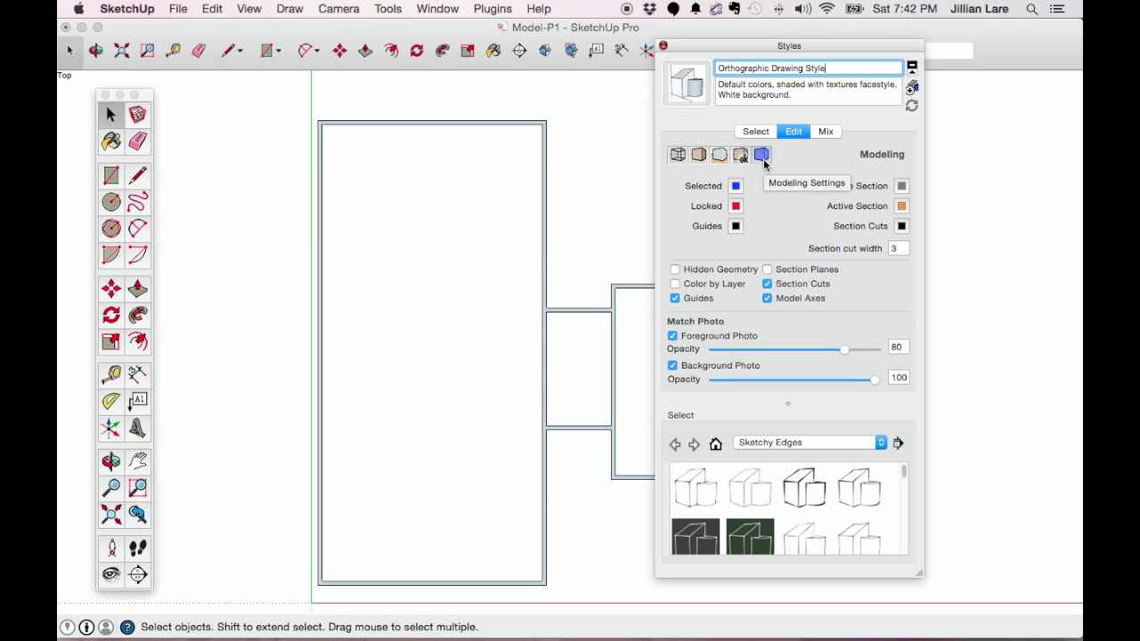
{"action": "left_click", "coordinate": [767, 299]}
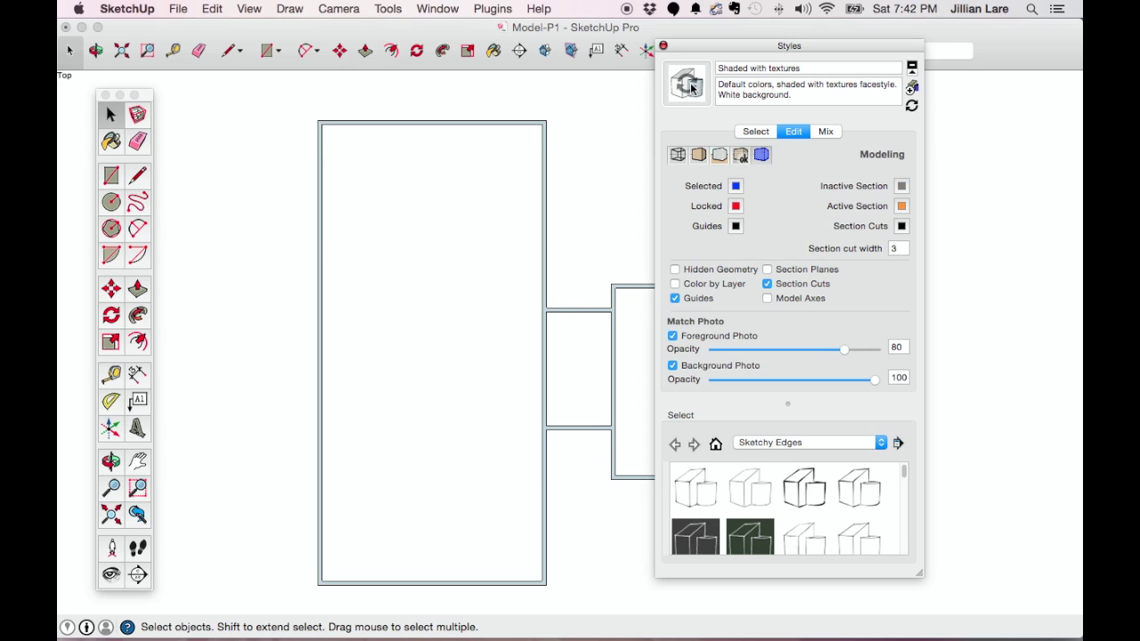
{"action": "left_click", "coordinate": [690, 82]}
{"action": "double_click", "coordinate": [772, 46]}
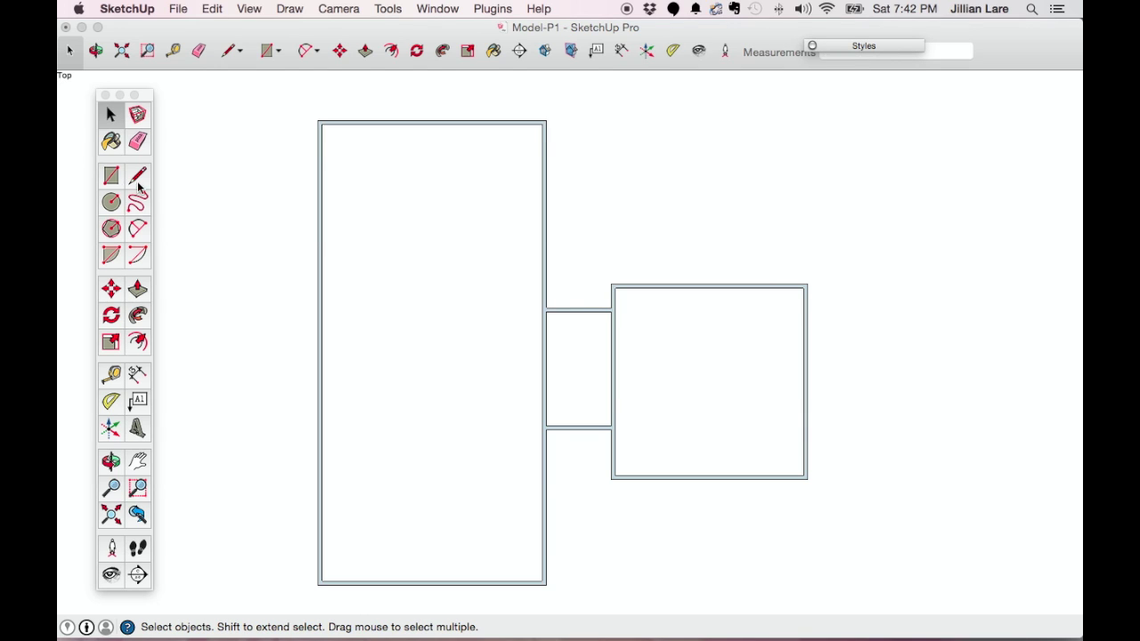
{"action": "left_click", "coordinate": [110, 176]}
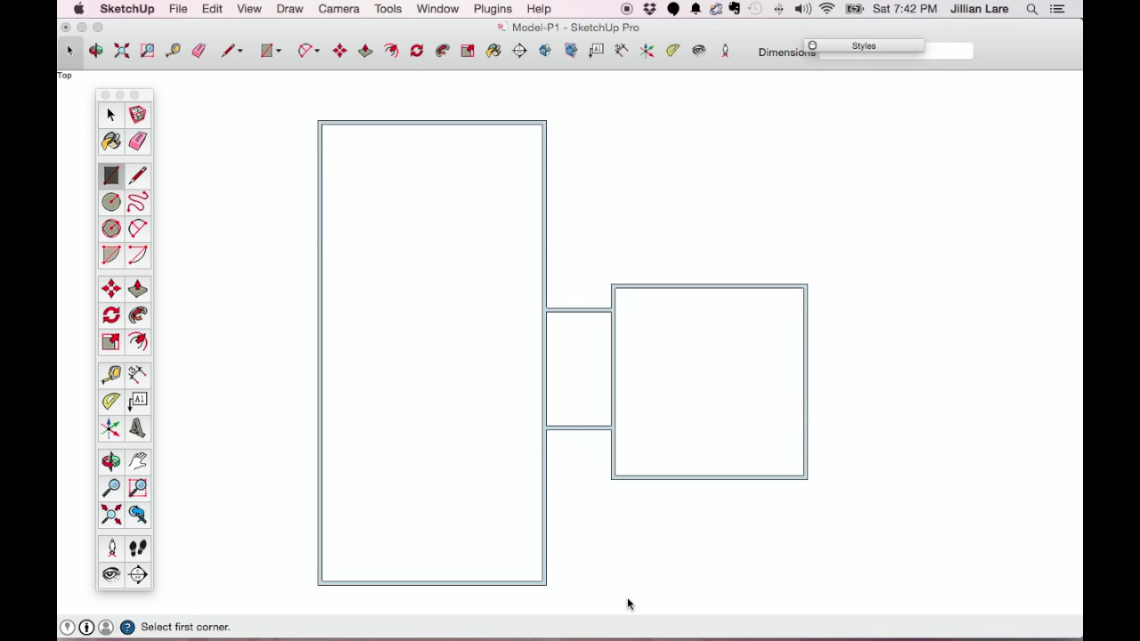
Step: Draw a 6 by 6 inch square below the plan as the first scale bar
{"action": "scroll", "coordinate": [613, 606], "scroll_direction": "up", "scroll_amount": 5}
{"action": "scroll", "coordinate": [606, 603], "scroll_direction": "up", "scroll_amount": 2}
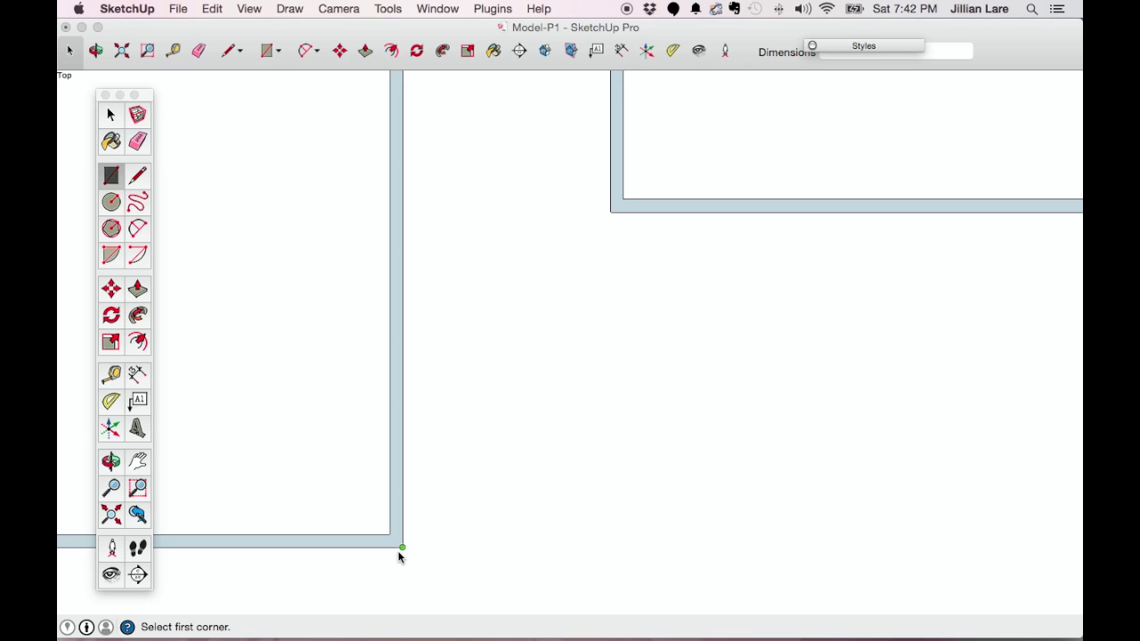
{"action": "left_click", "coordinate": [516, 546]}
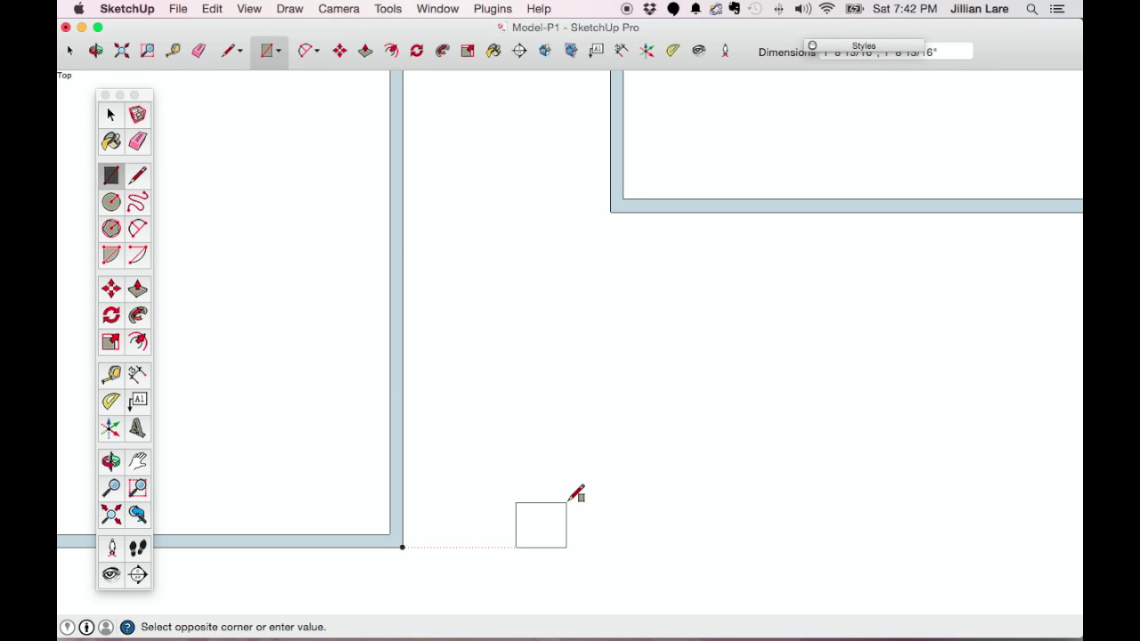
{"action": "type", "text": "6,6"}
{"action": "key", "text": "Return"}
{"action": "left_click", "coordinate": [813, 46]}
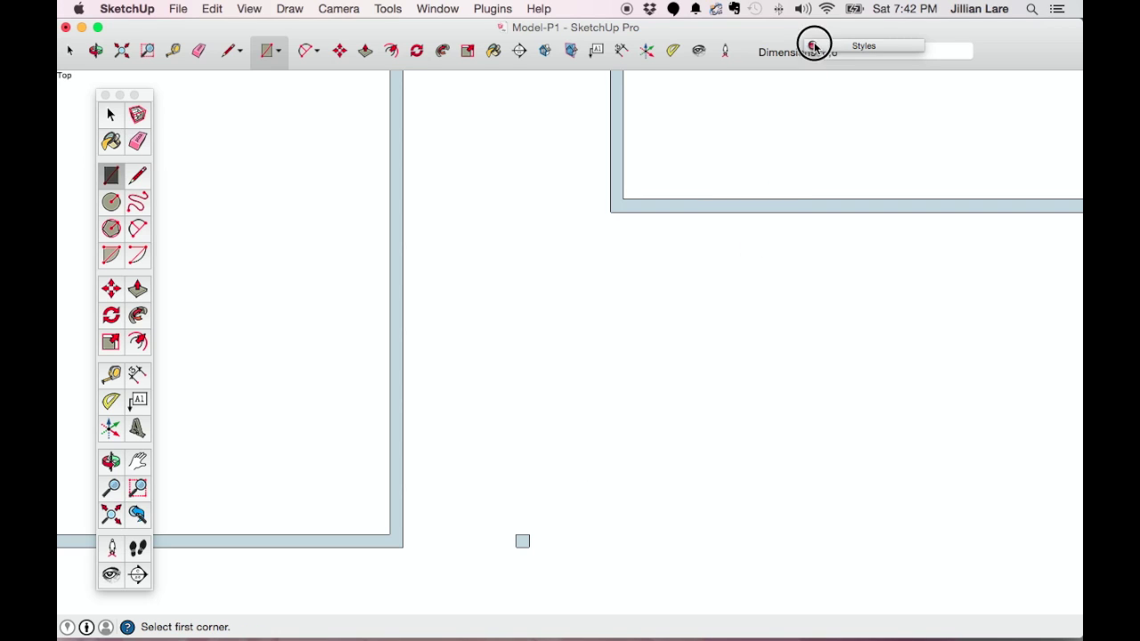
Step: Chain three more 6-inch-tall bars after it: 12,6, 24,6 and 48,6
{"action": "left_click", "coordinate": [529, 546]}
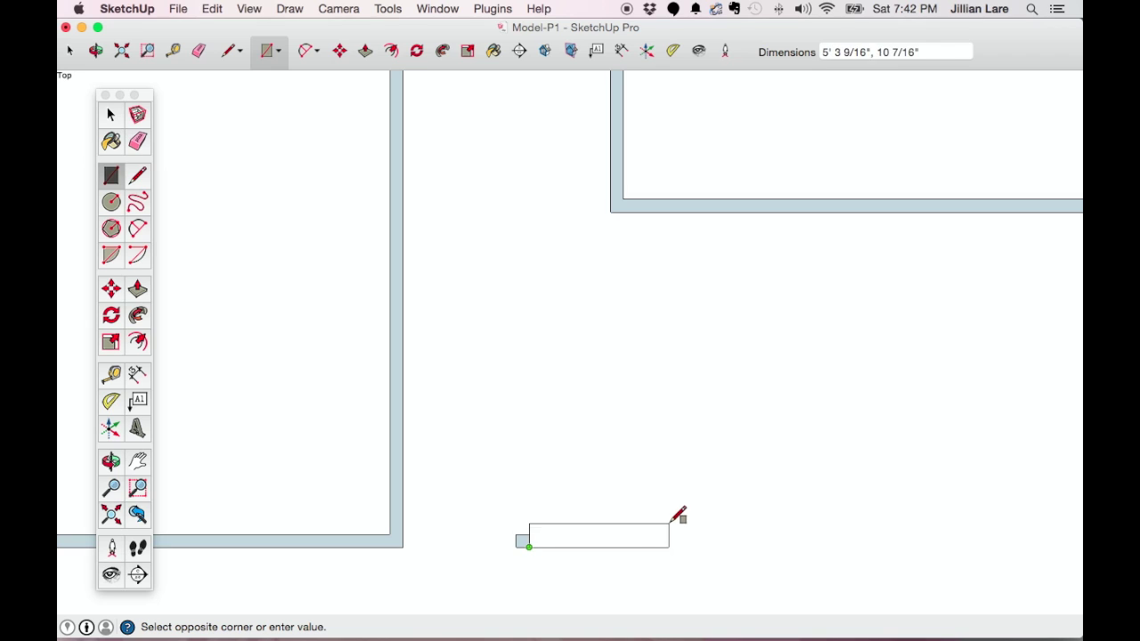
{"action": "type", "text": "12,6"}
{"action": "key", "text": "Return"}
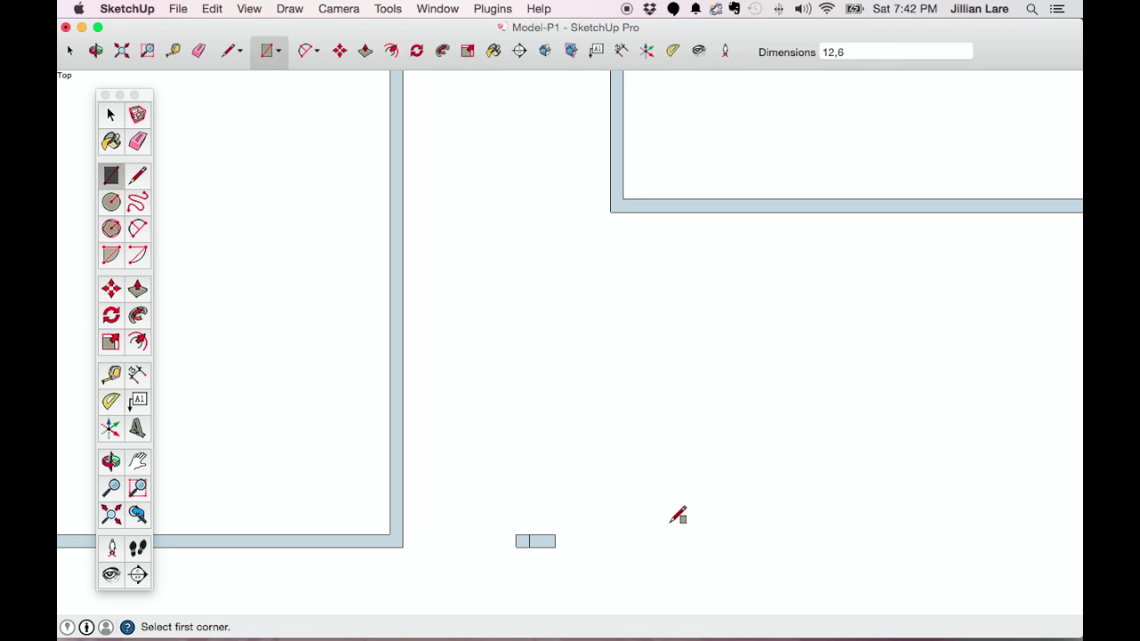
{"action": "left_click", "coordinate": [555, 546]}
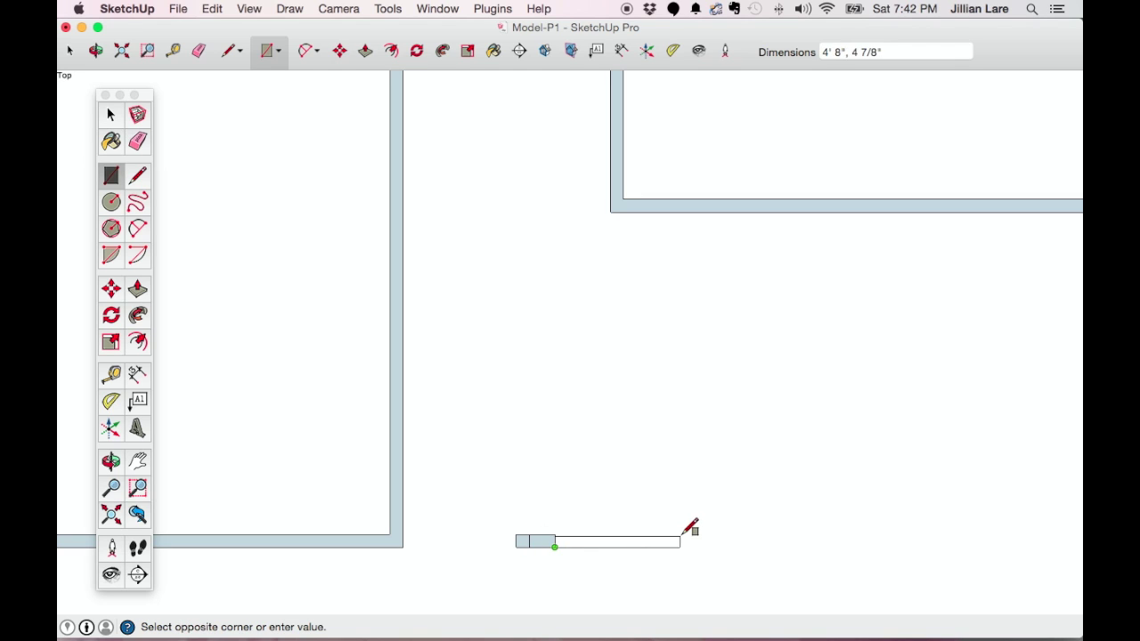
{"action": "type", "text": "24,6"}
{"action": "key", "text": "Return"}
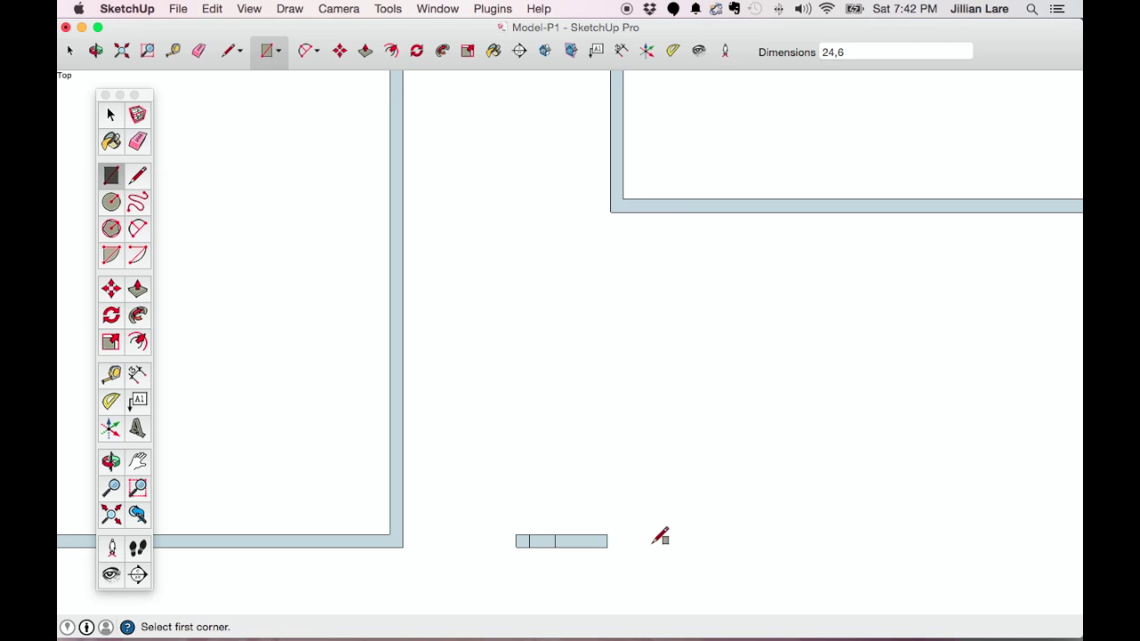
{"action": "left_click", "coordinate": [606, 546]}
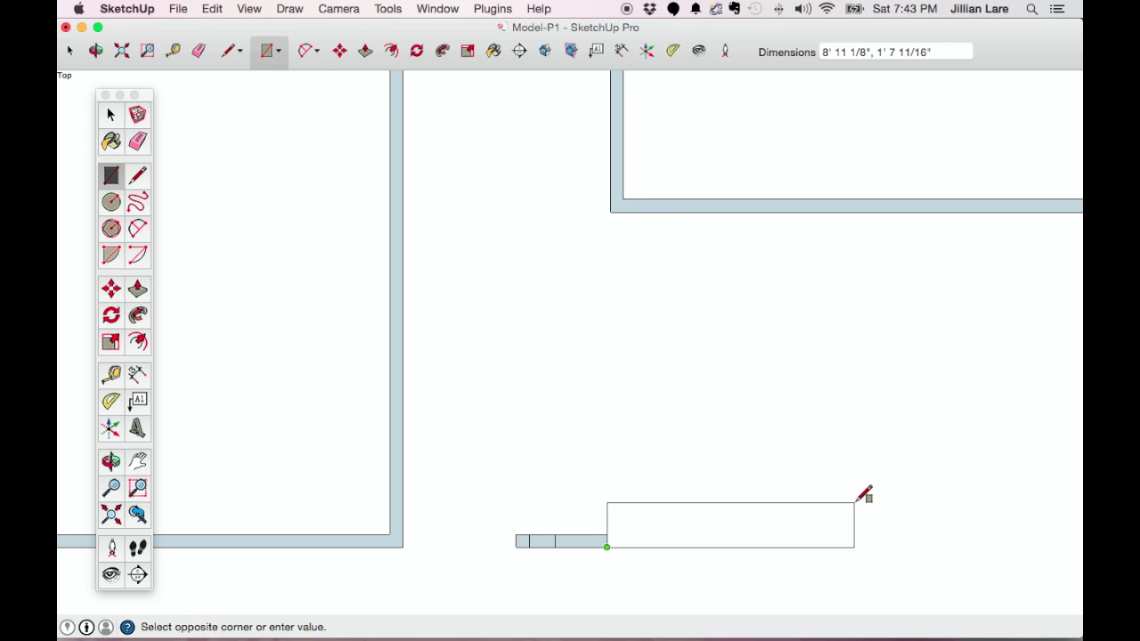
{"action": "type", "text": "48,6"}
{"action": "key", "text": "Return"}
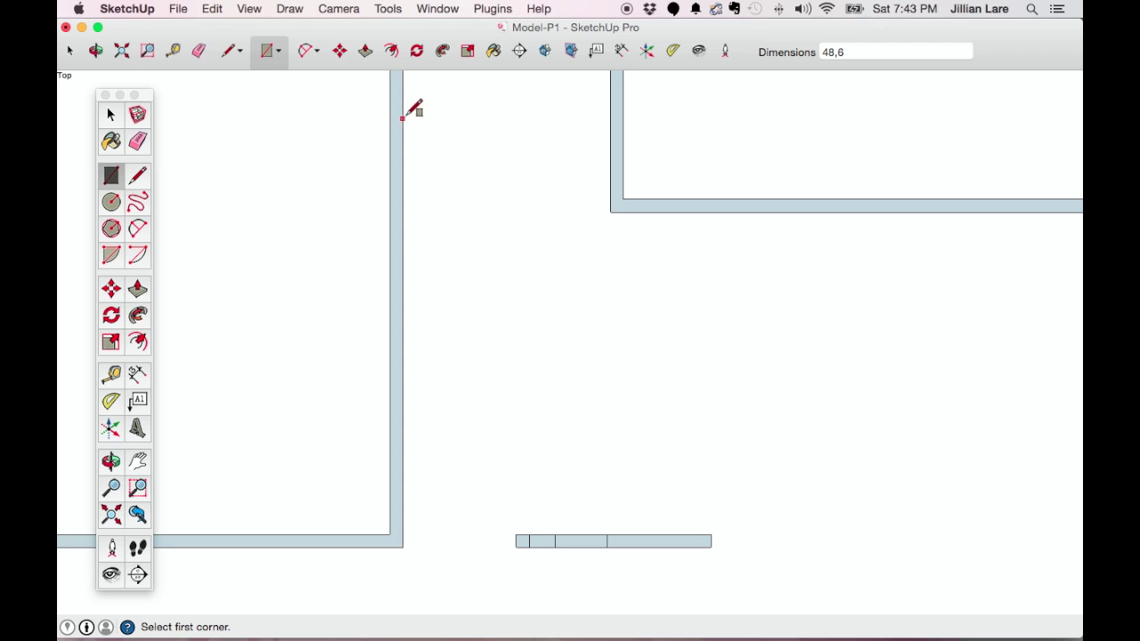
{"action": "left_click", "coordinate": [494, 51]}
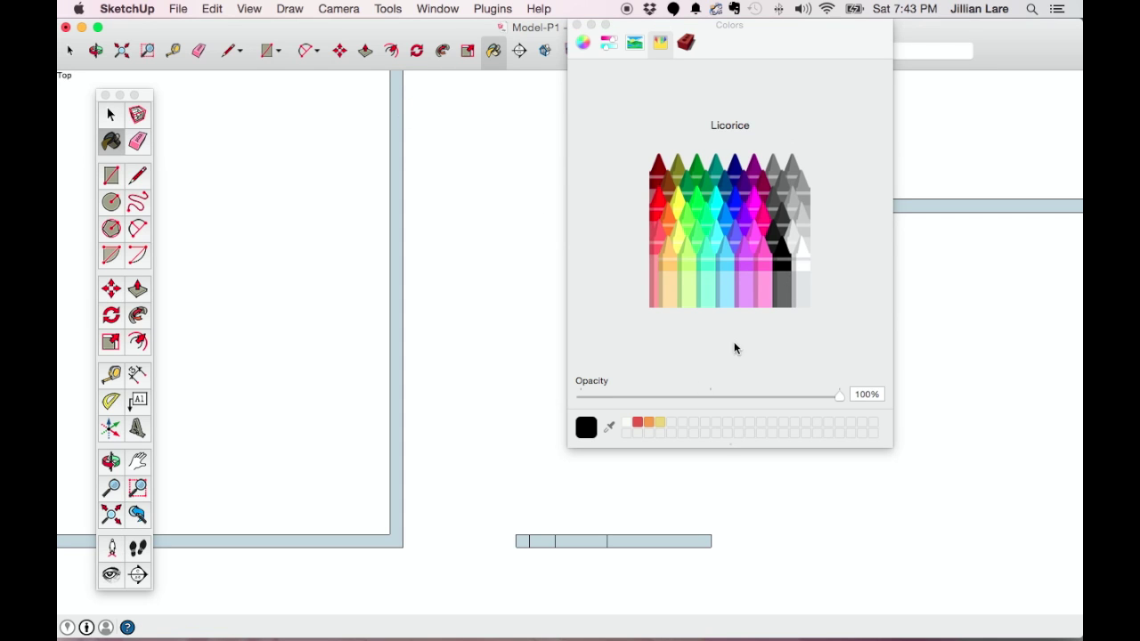
Step: Paint the scale bar segments alternately black and Snow white, then zoom to extents
{"action": "left_click", "coordinate": [523, 541]}
{"action": "left_click", "coordinate": [580, 541]}
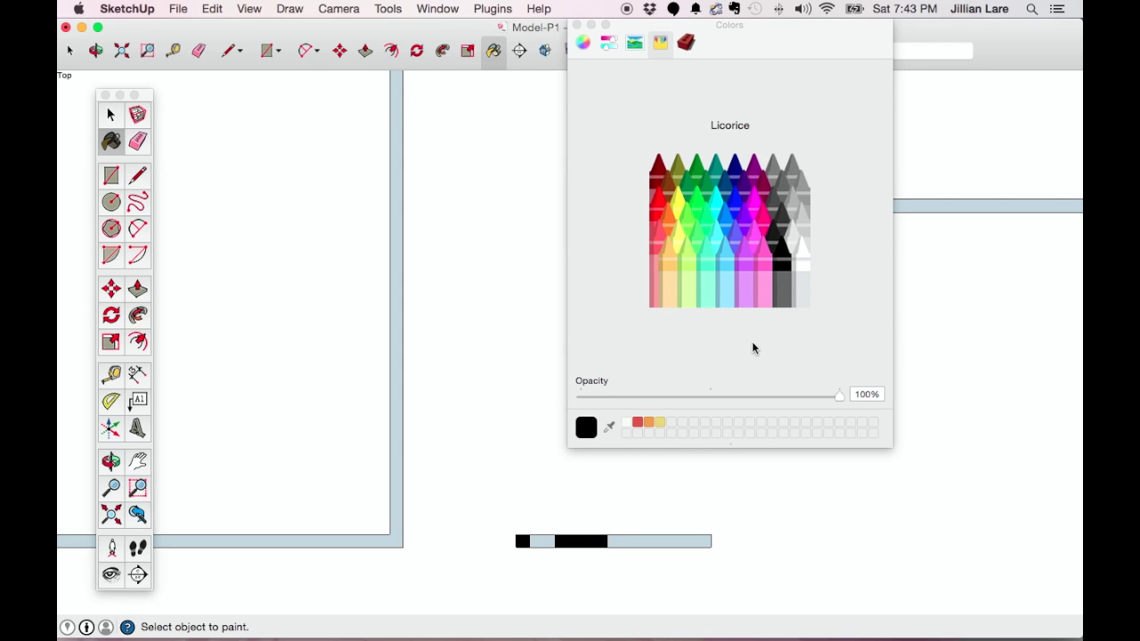
{"action": "left_click", "coordinate": [801, 249]}
{"action": "left_click", "coordinate": [547, 541]}
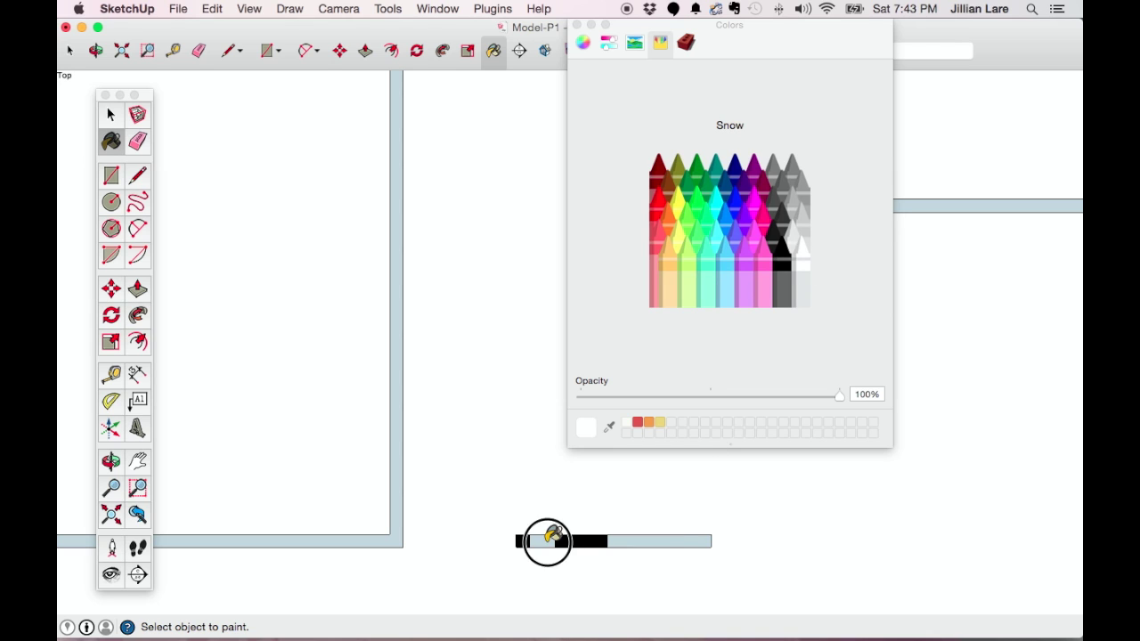
{"action": "left_click", "coordinate": [674, 540]}
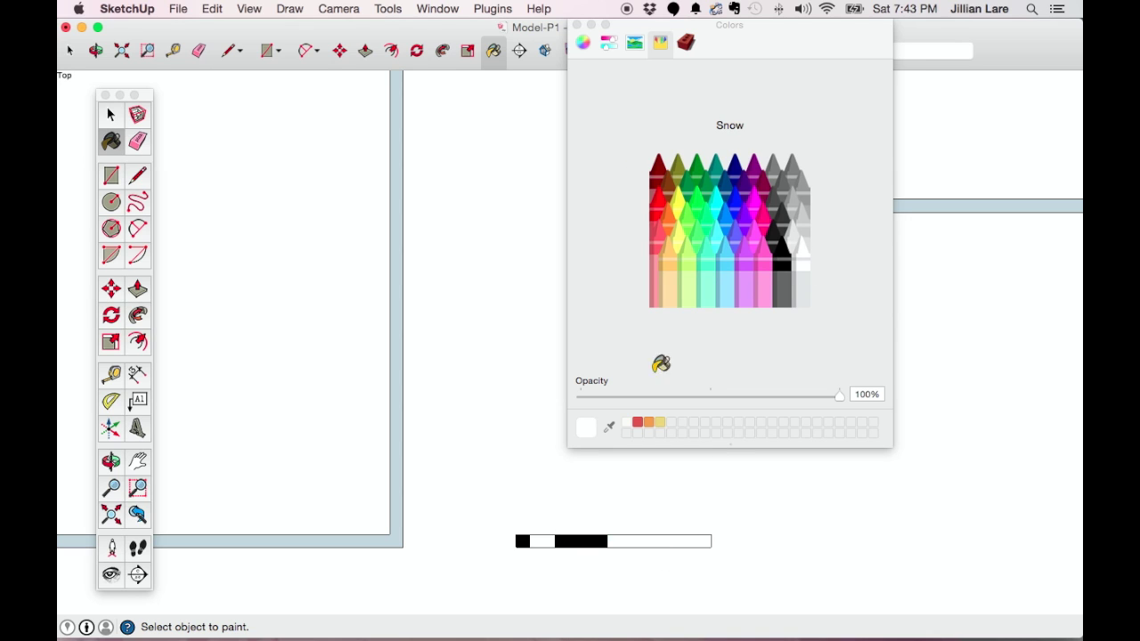
{"action": "left_click", "coordinate": [577, 25]}
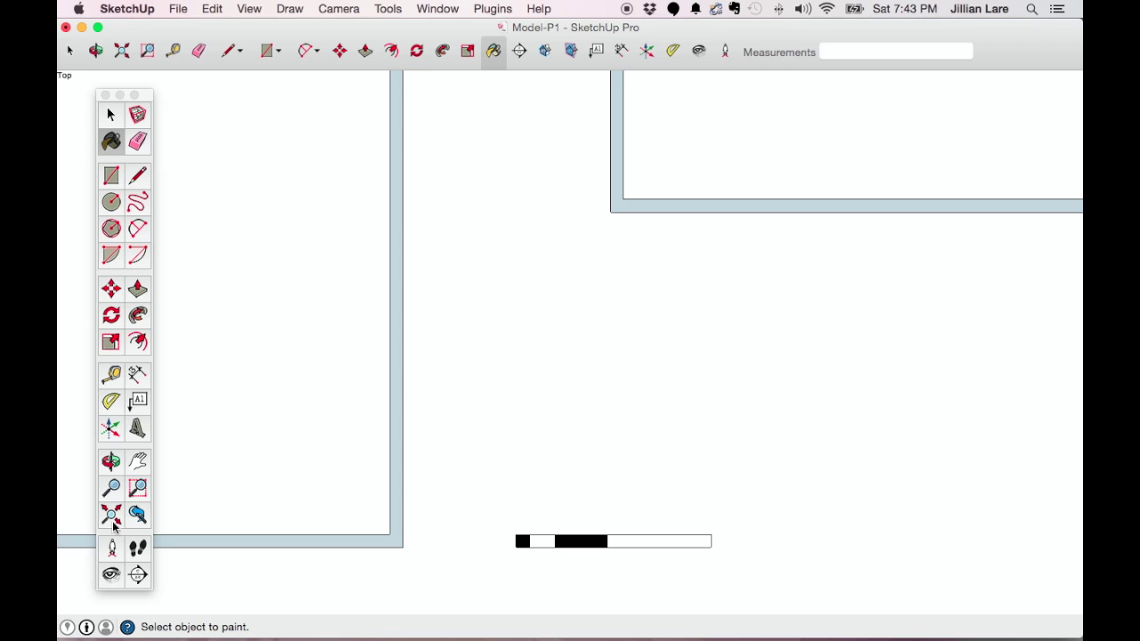
{"action": "left_click", "coordinate": [112, 517]}
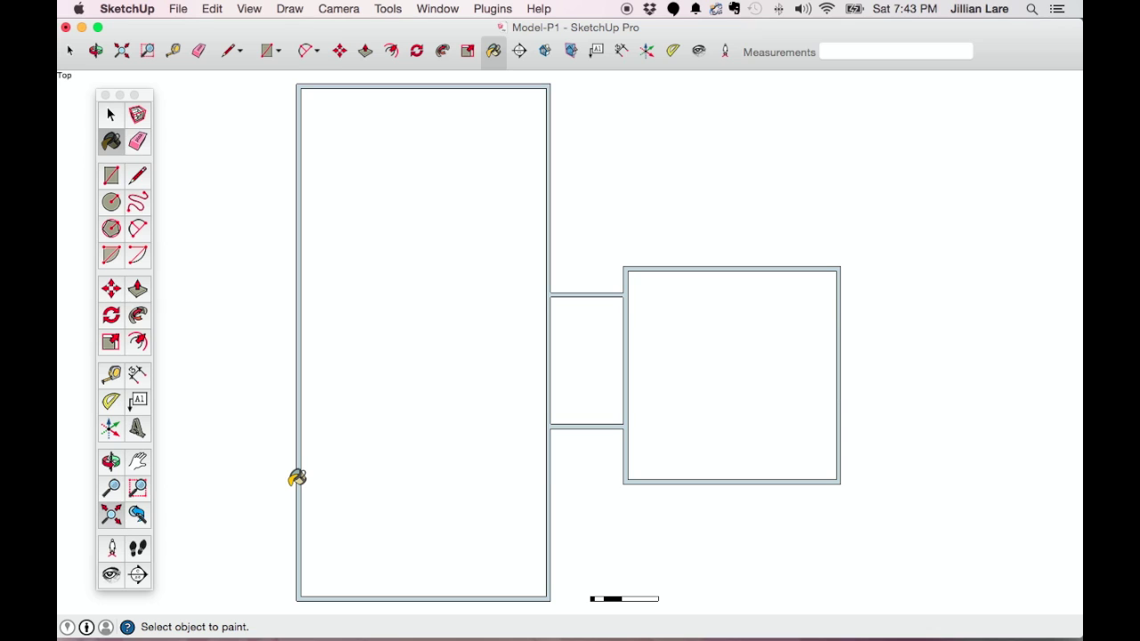
Step: Shrink the model window from its bottom-right corner and move it toward the screen centre
{"action": "left_click", "coordinate": [111, 114]}
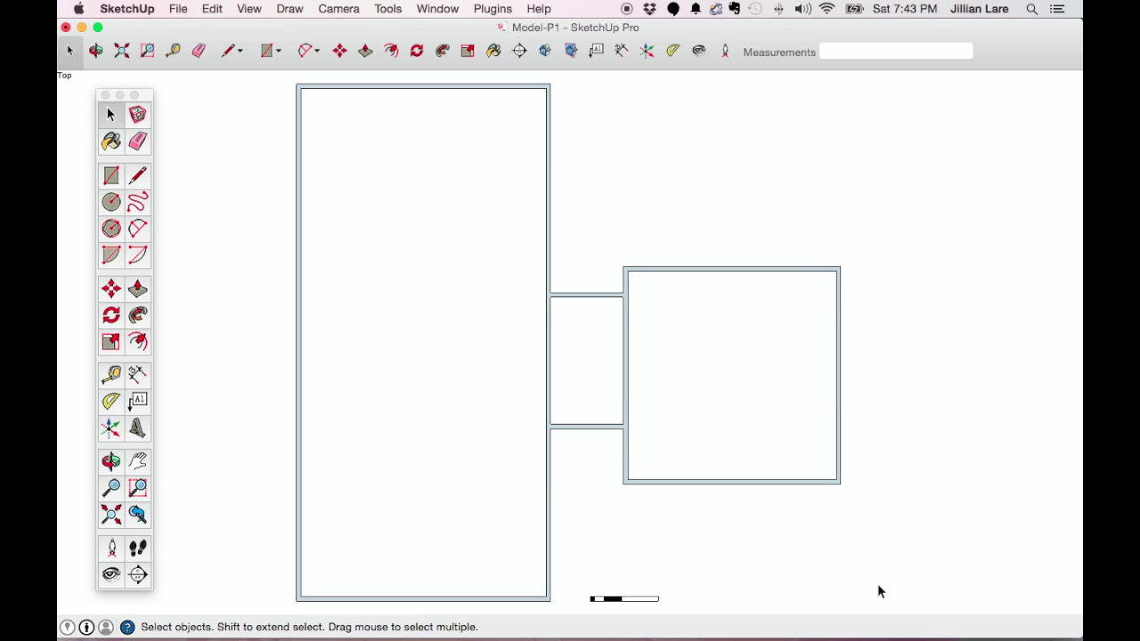
{"action": "mouse_move", "coordinate": [1071, 631]}
{"action": "left_mouse_down"}
{"action": "mouse_move", "coordinate": [819, 595]}
{"action": "mouse_move", "coordinate": [565, 593]}
{"action": "left_mouse_up"}
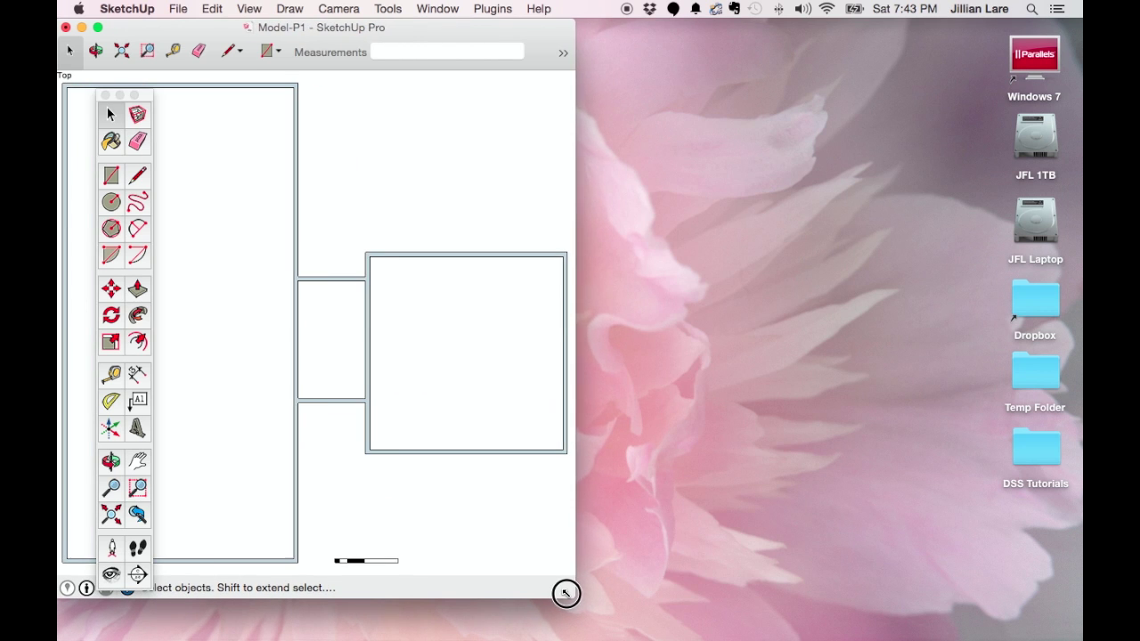
{"action": "left_click_drag", "start_coordinate": [440, 46], "coordinate": [677, 54]}
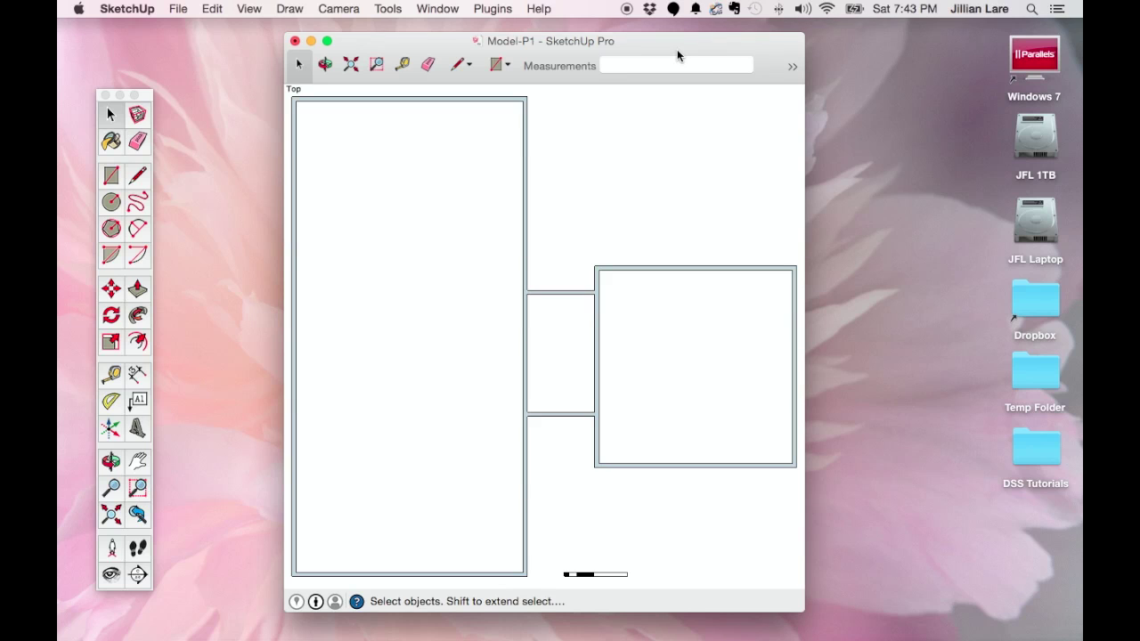
{"action": "left_click", "coordinate": [181, 8]}
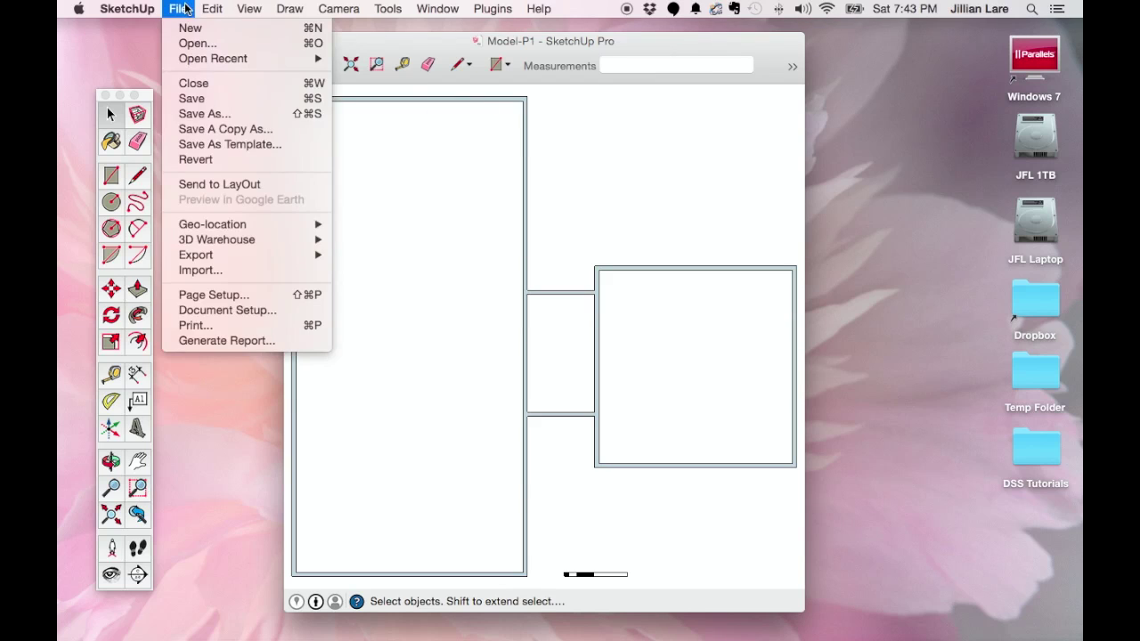
Step: In Document Setup, turn off Fit View to Page and set 1/8" in drawing to 1' in model
{"action": "left_click", "coordinate": [285, 309]}
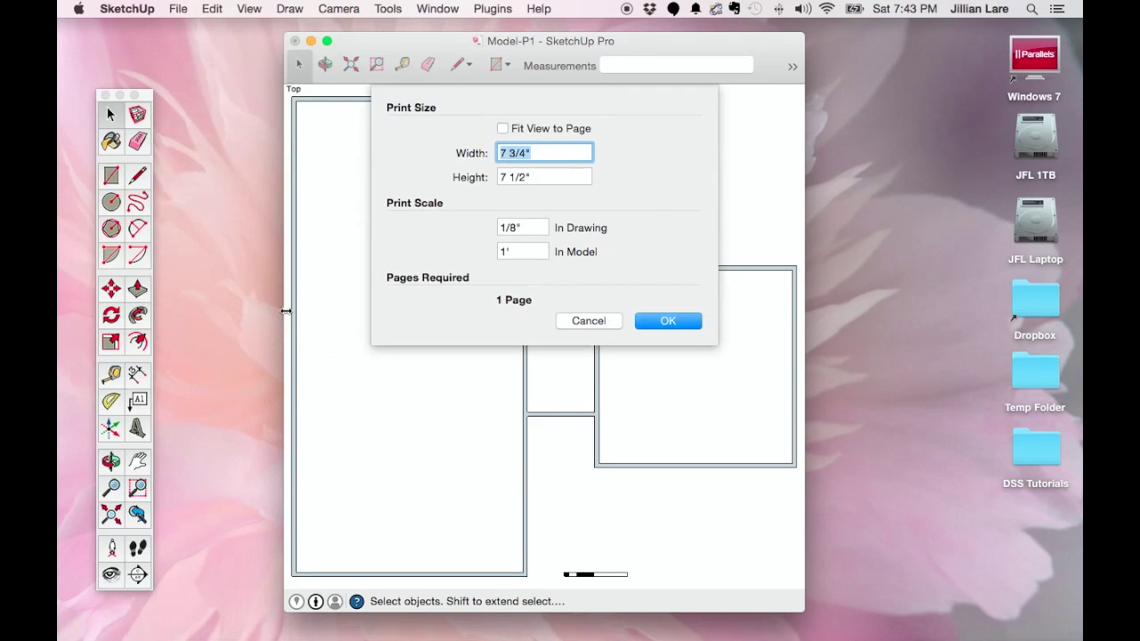
{"action": "left_click", "coordinate": [544, 130]}
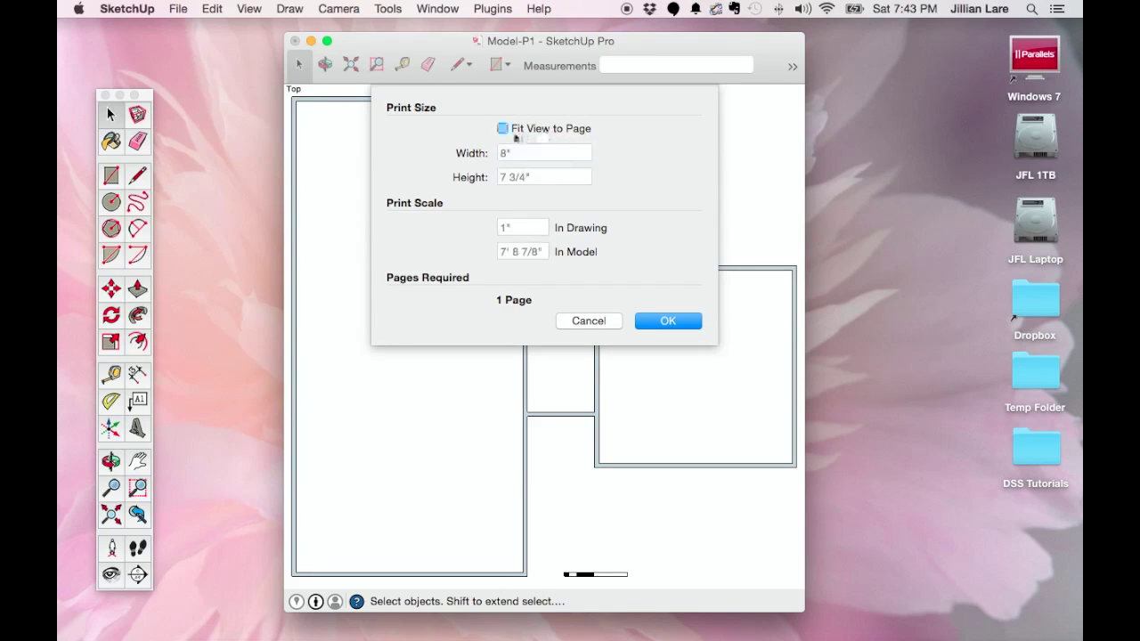
{"action": "left_click", "coordinate": [503, 129]}
{"action": "left_click", "coordinate": [506, 227]}
{"action": "type", "text": "/8"}
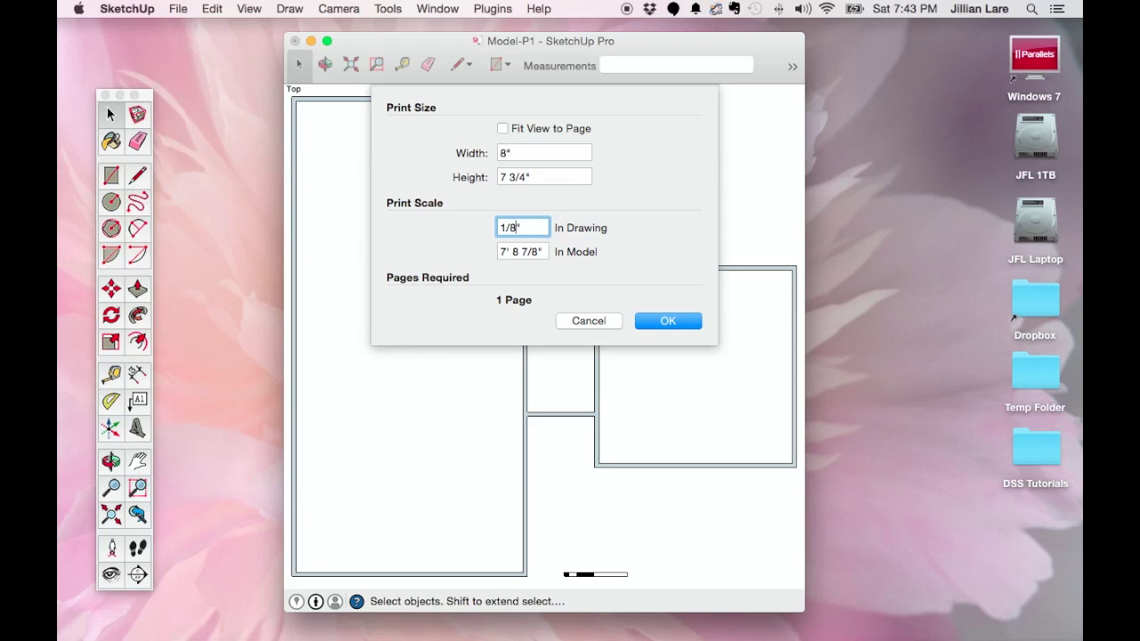
{"action": "left_click", "coordinate": [509, 250]}
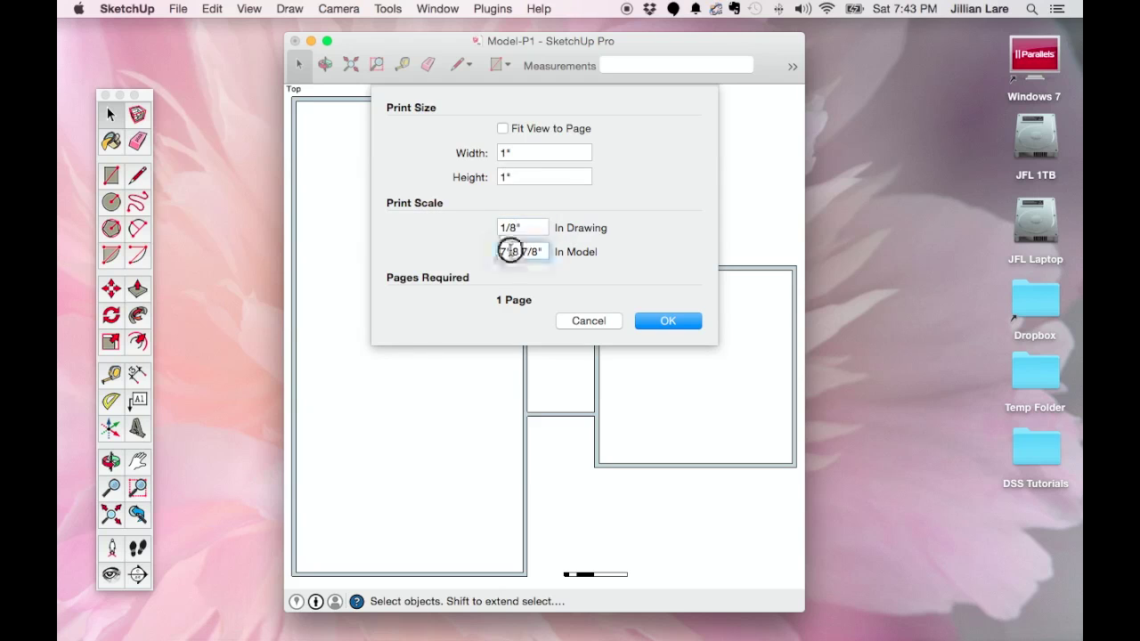
{"action": "left_click_drag", "start_coordinate": [538, 251], "coordinate": [487, 254]}
{"action": "type", "text": "1'"}
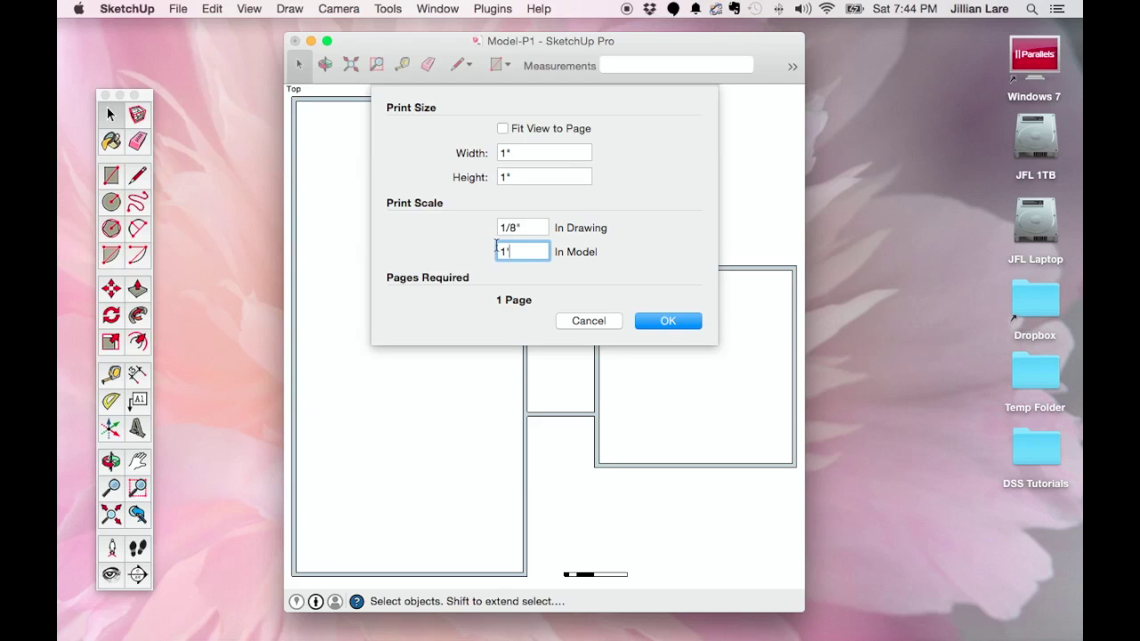
{"action": "left_click", "coordinate": [540, 224]}
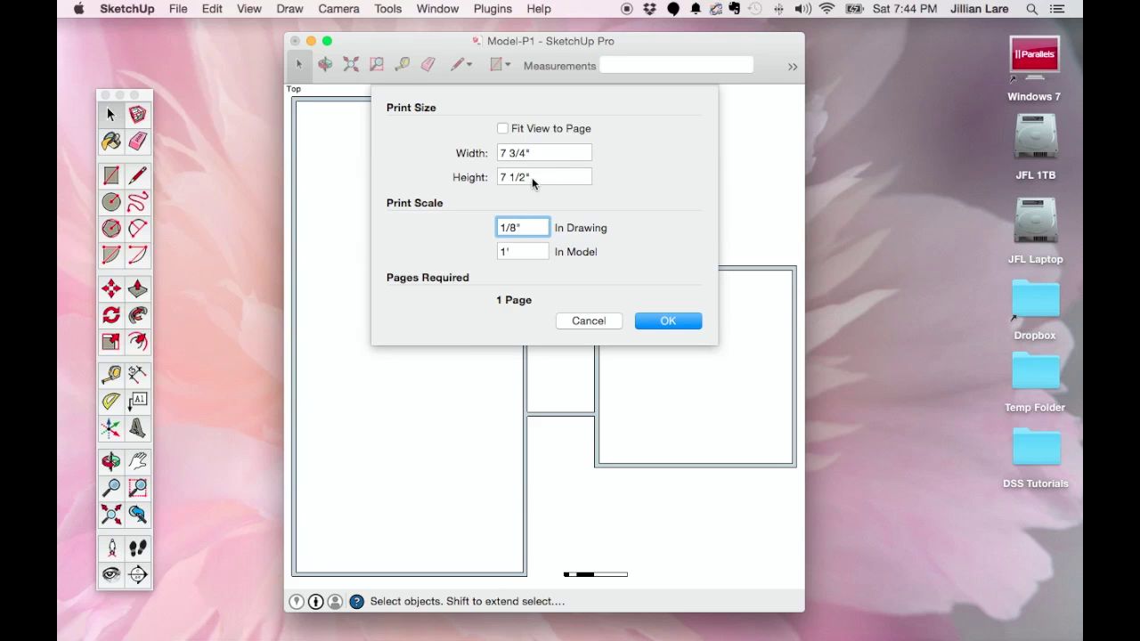
{"action": "left_click", "coordinate": [676, 326]}
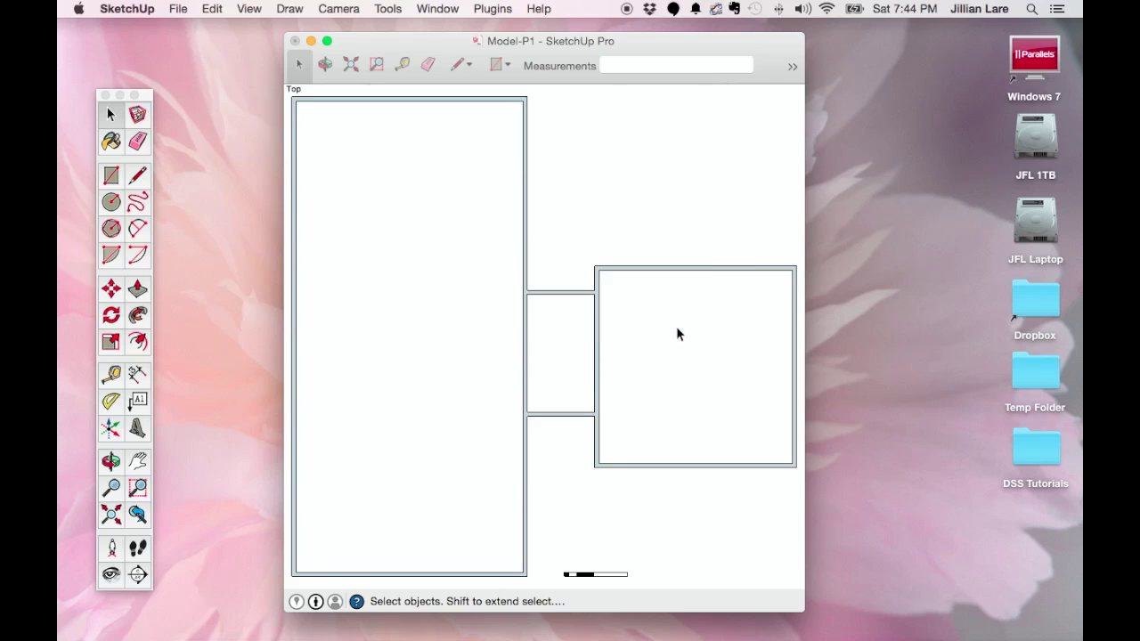
Step: Preview the floor plan in the Print dialog, checking the PDF drop-down without changing it
{"action": "key", "text": "super+p"}
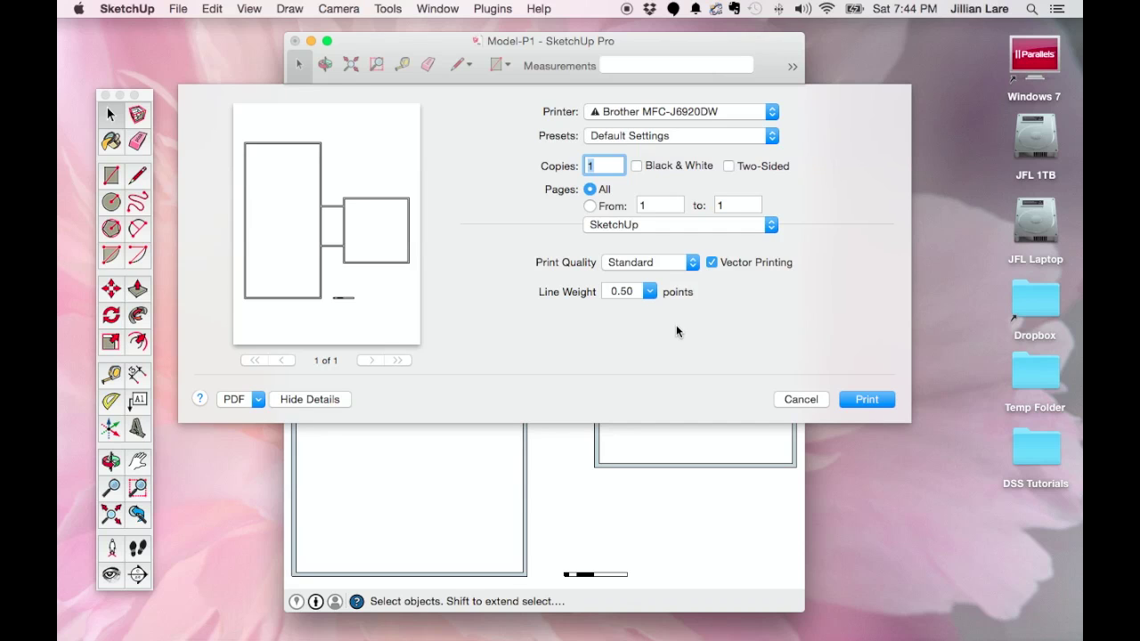
{"action": "left_click", "coordinate": [257, 399]}
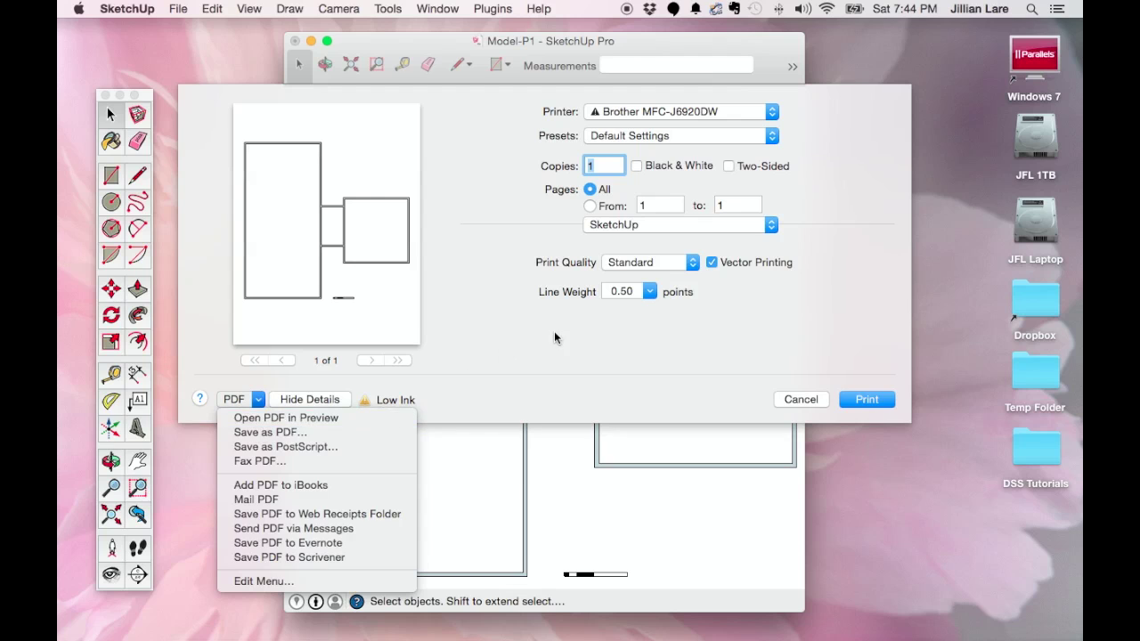
{"action": "left_click", "coordinate": [862, 364]}
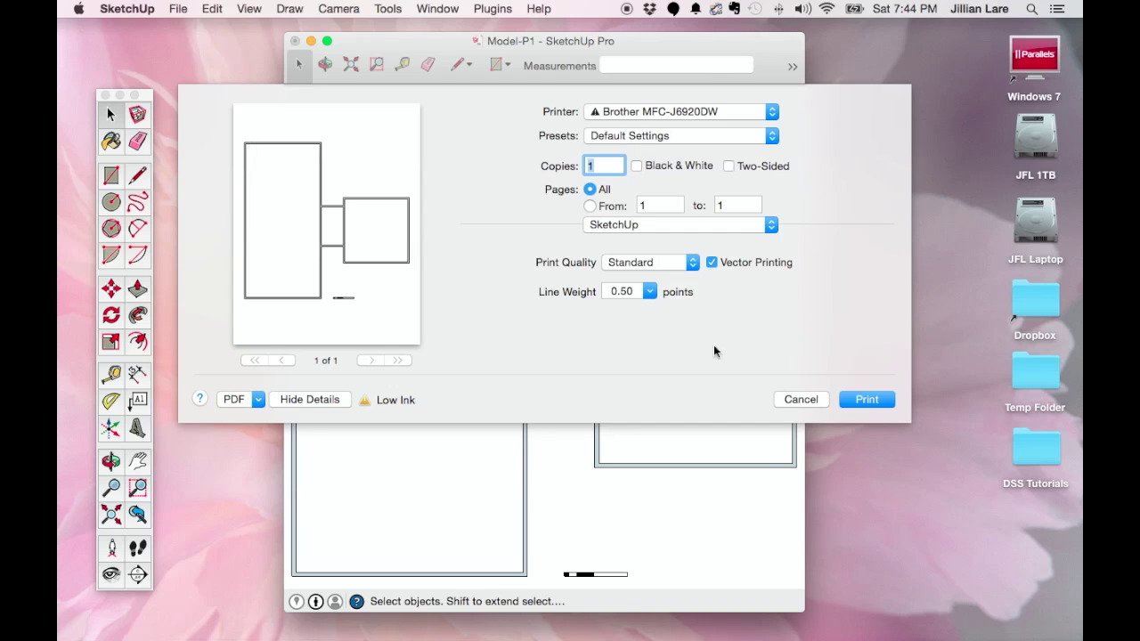
Step: Set Page Setup to landscape Tabloid 11 by 17 inch paper and preview the print
{"action": "left_click", "coordinate": [800, 399]}
{"action": "left_click", "coordinate": [178, 11]}
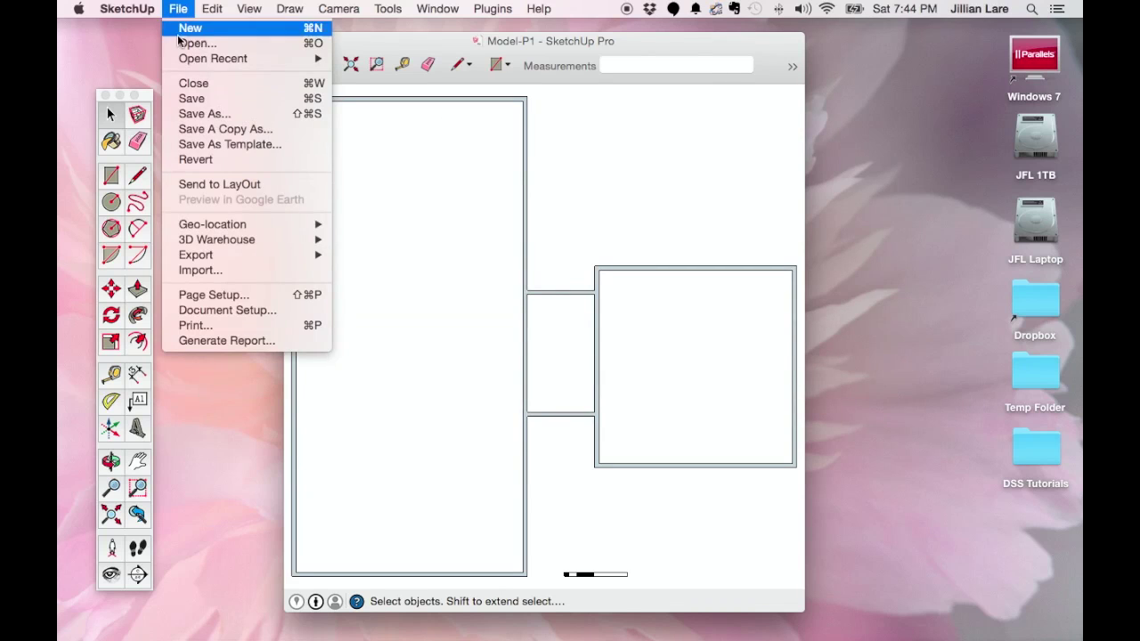
{"action": "left_click", "coordinate": [245, 300]}
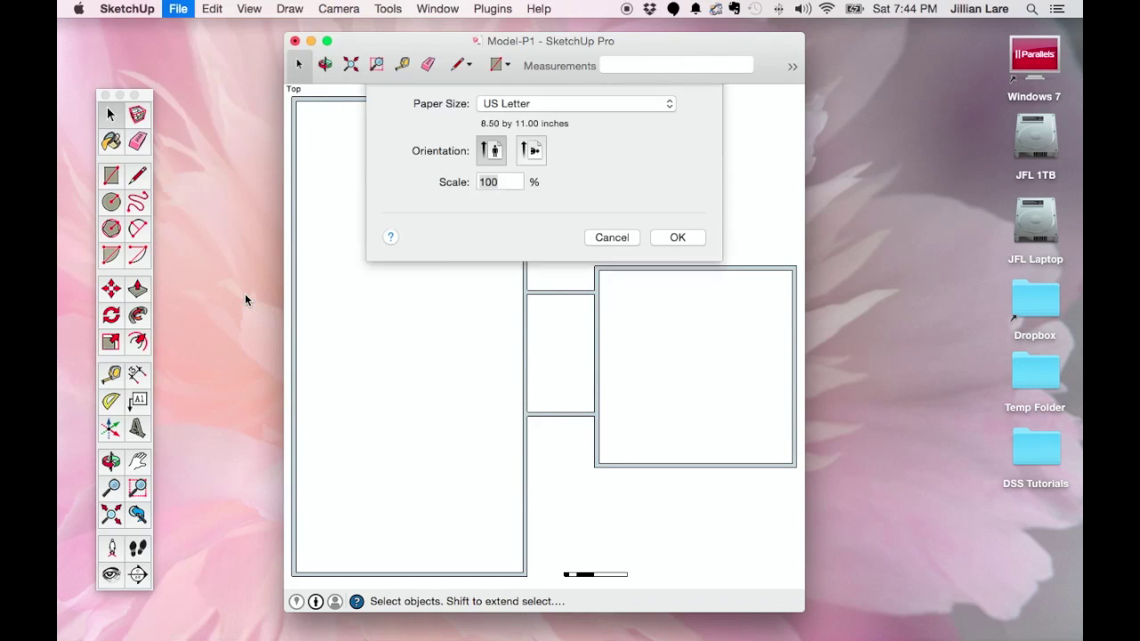
{"action": "left_click", "coordinate": [533, 231]}
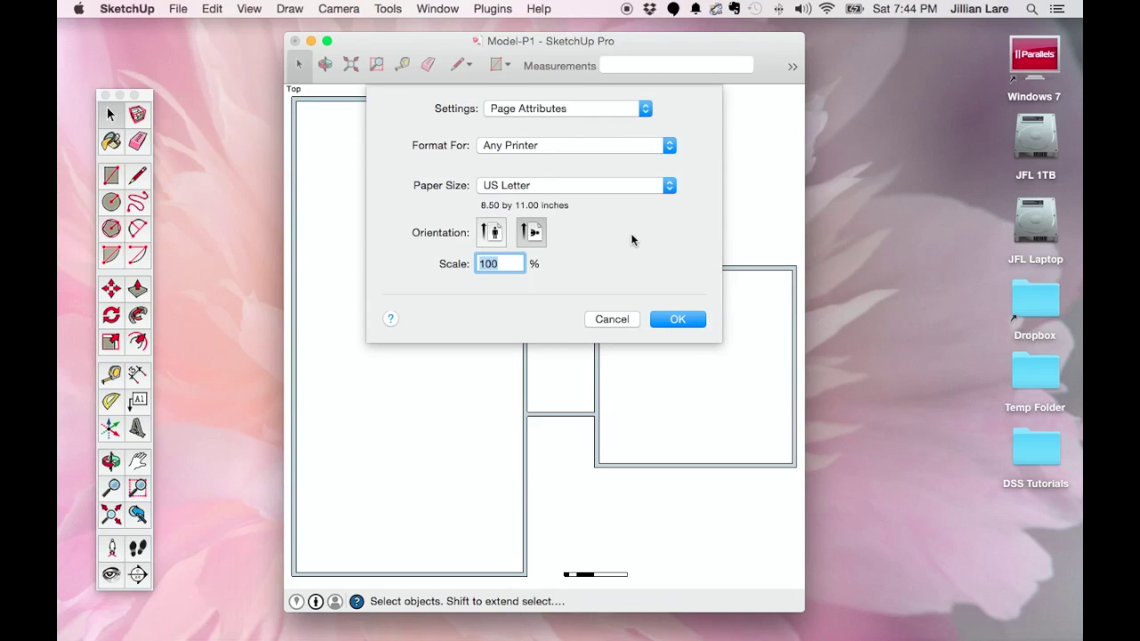
{"action": "left_click", "coordinate": [545, 184]}
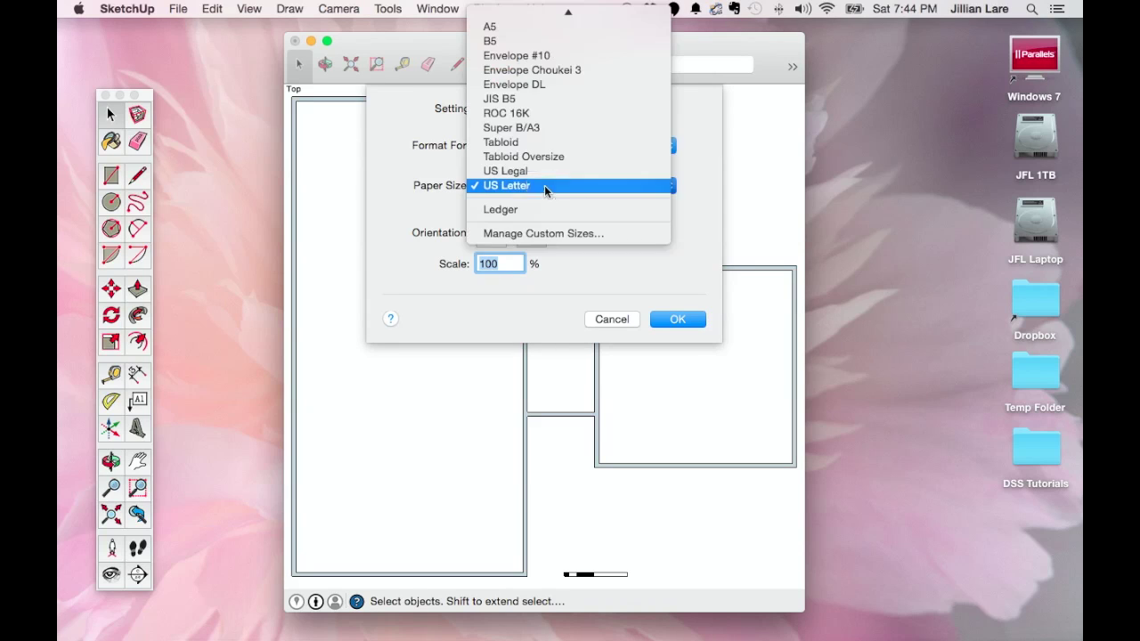
{"action": "scroll", "coordinate": [621, 203], "scroll_direction": "up", "scroll_amount": 4}
{"action": "left_click", "coordinate": [624, 207]}
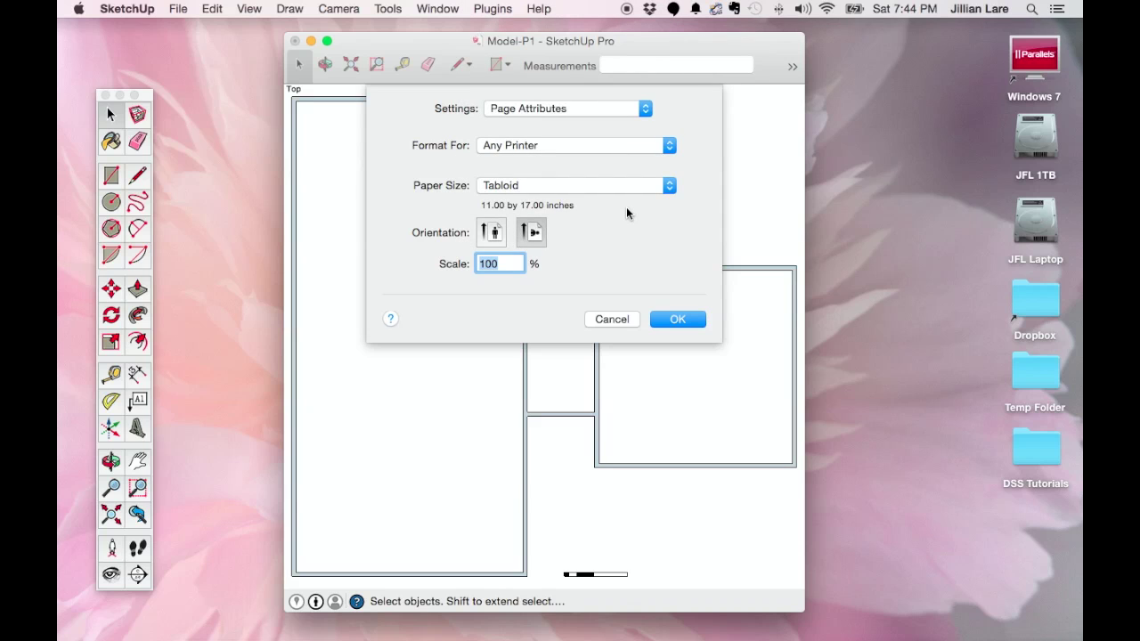
{"action": "left_click", "coordinate": [660, 319]}
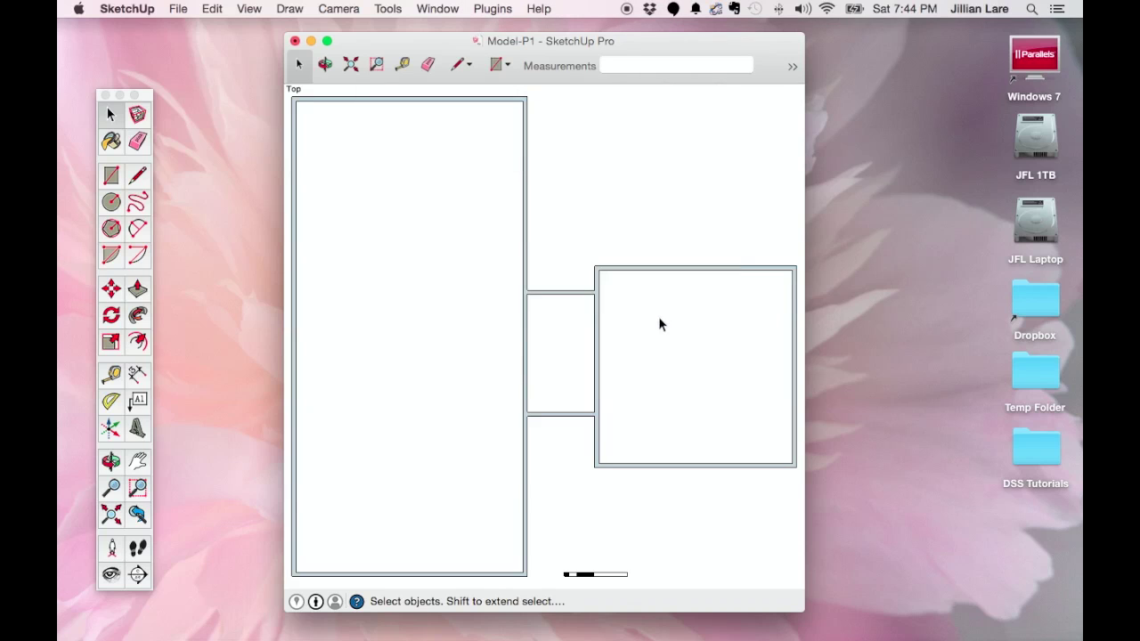
{"action": "key", "text": "super+p"}
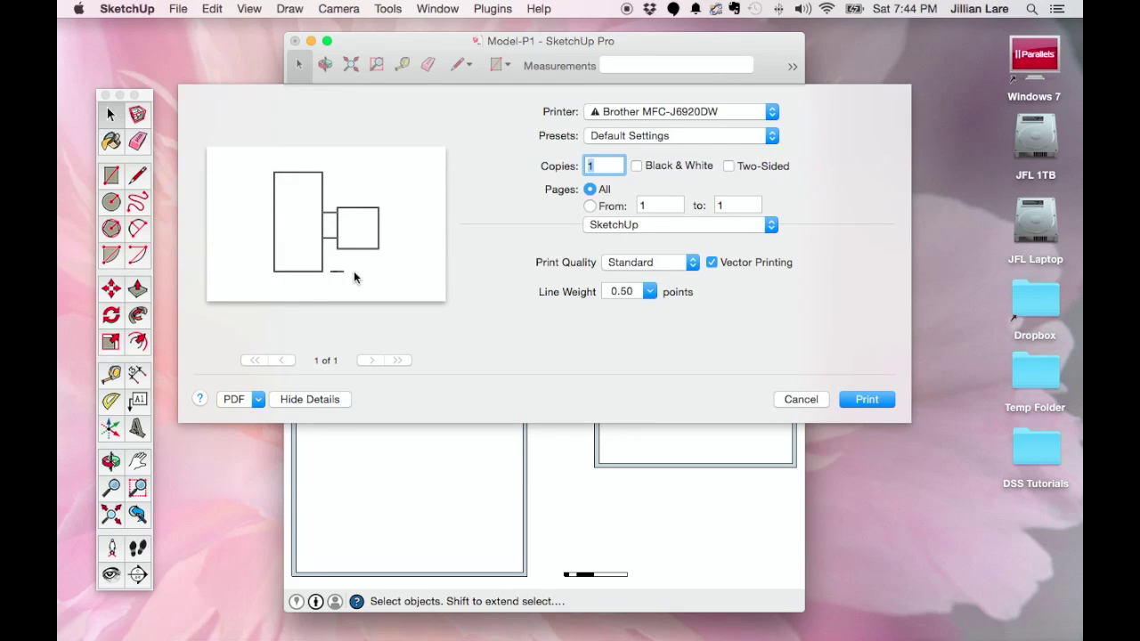
{"action": "left_click", "coordinate": [801, 398]}
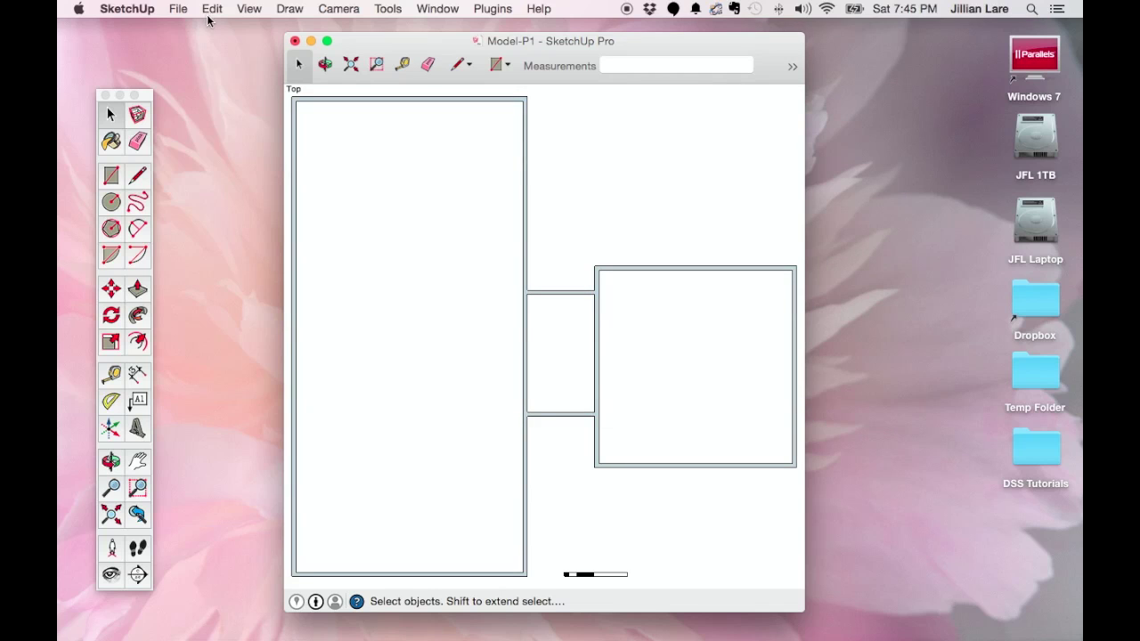
Step: Change Document Setup's in-drawing scale from 1/8" to 1/16" per 1' and preview the print
{"action": "left_click", "coordinate": [179, 9]}
{"action": "left_click", "coordinate": [287, 296]}
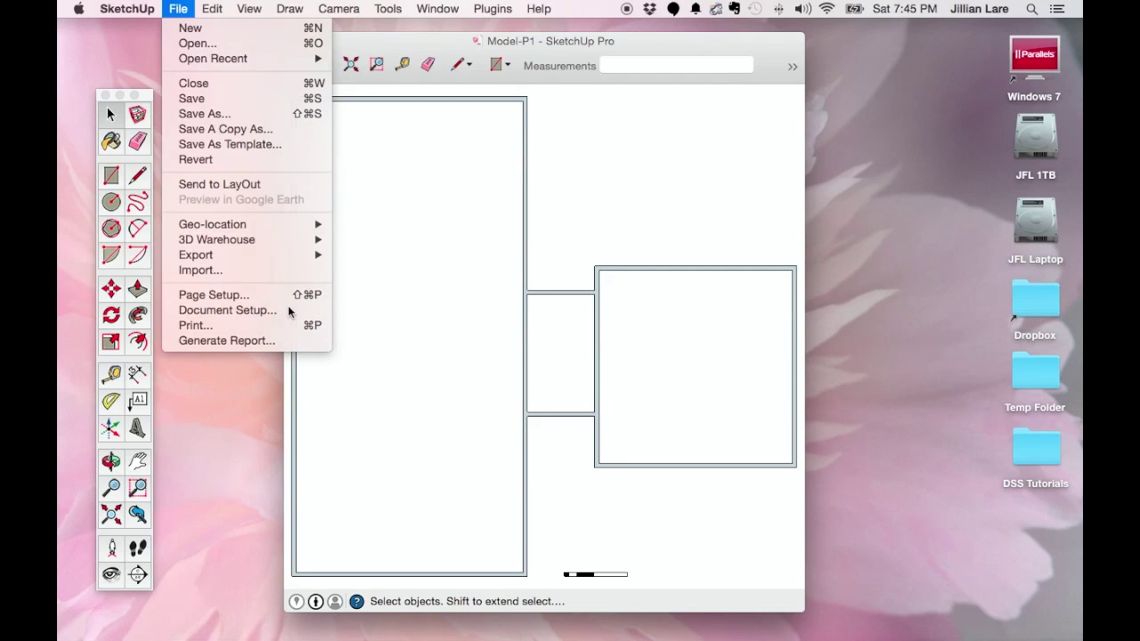
{"action": "left_click", "coordinate": [507, 227]}
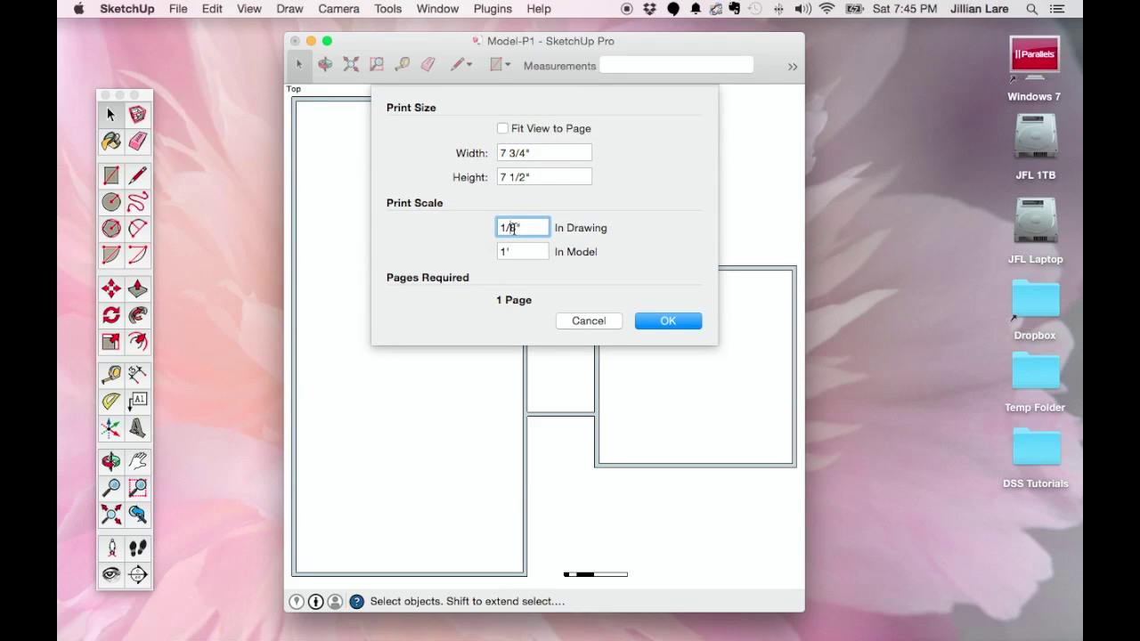
{"action": "key", "text": "BackSpace"}
{"action": "type", "text": "16"}
{"action": "key", "text": "Tab"}
{"action": "left_click", "coordinate": [668, 320]}
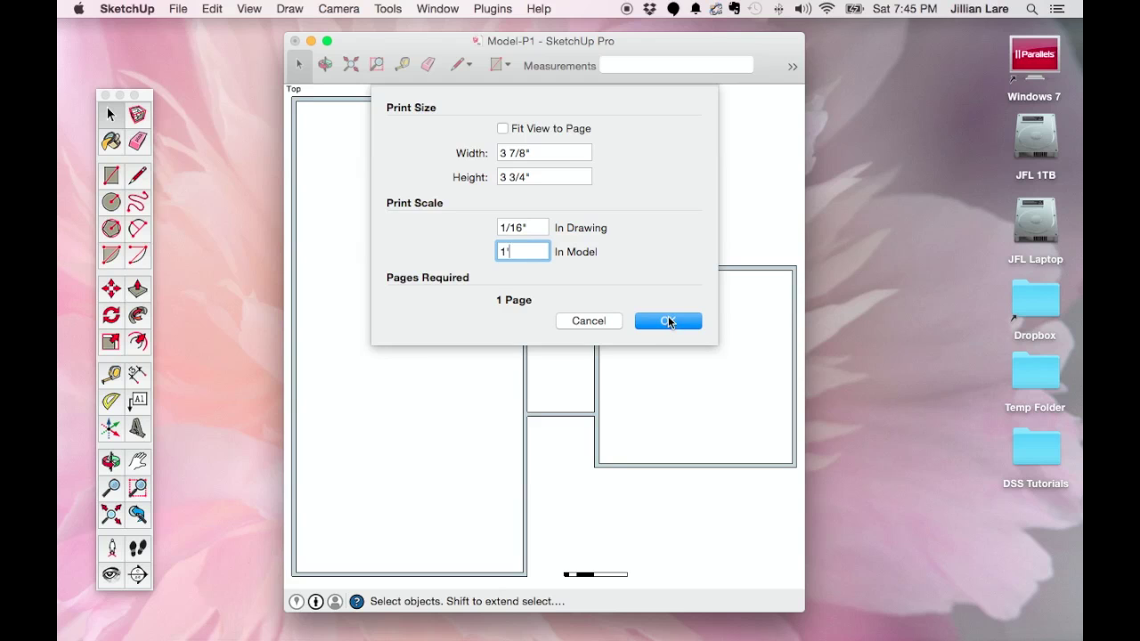
{"action": "key", "text": "super+p"}
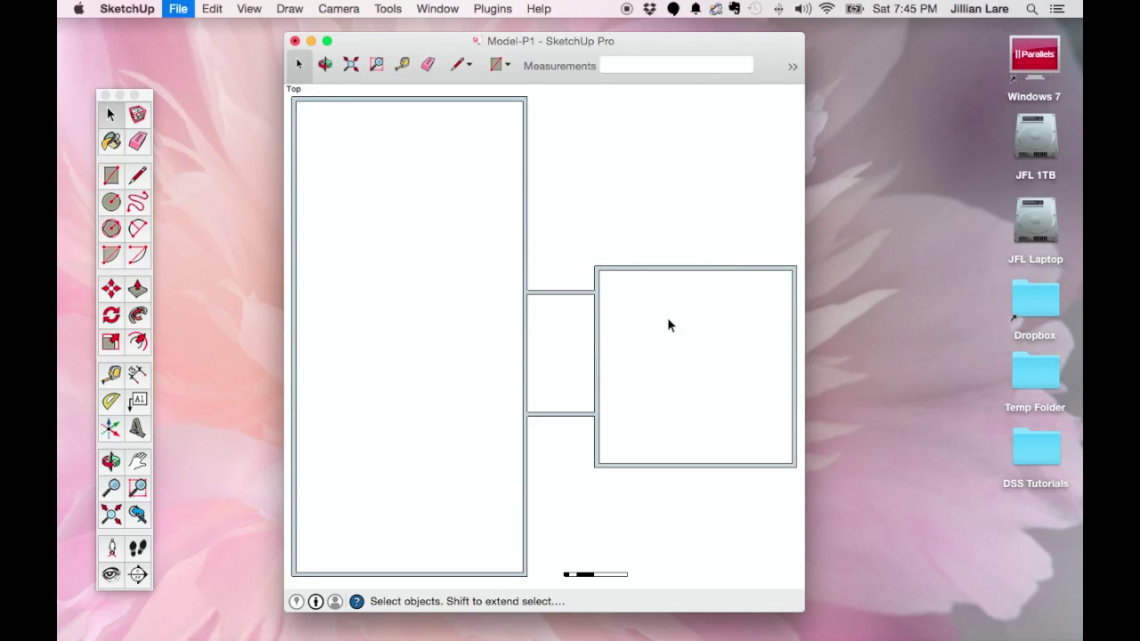